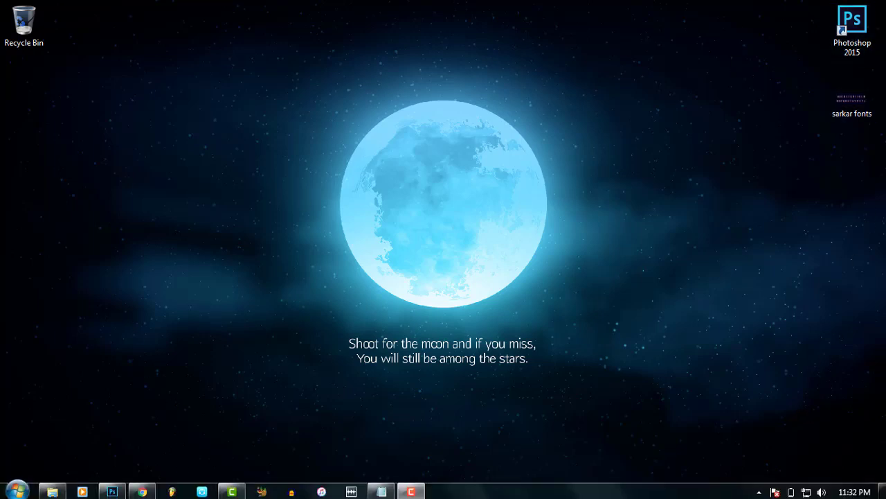
Step: Restore Photoshop and collapse the Layers and Properties panels to uncover the dog photo
left_click(113, 489)
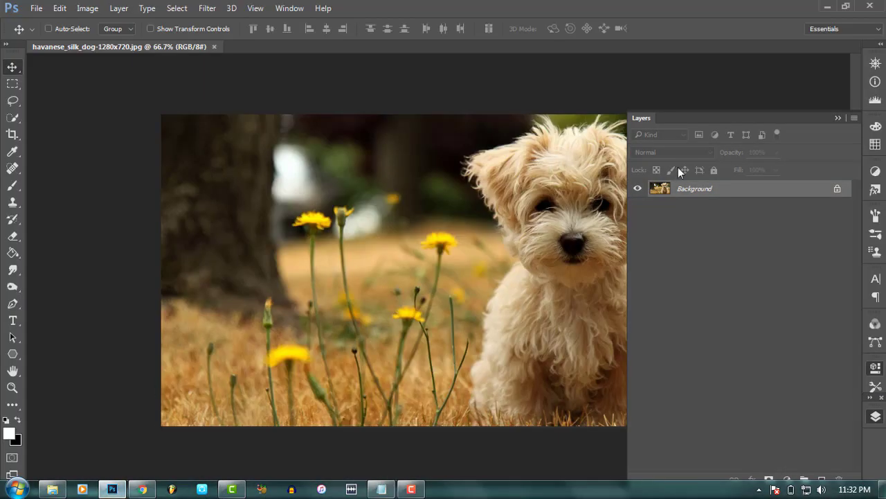
left_click(837, 117)
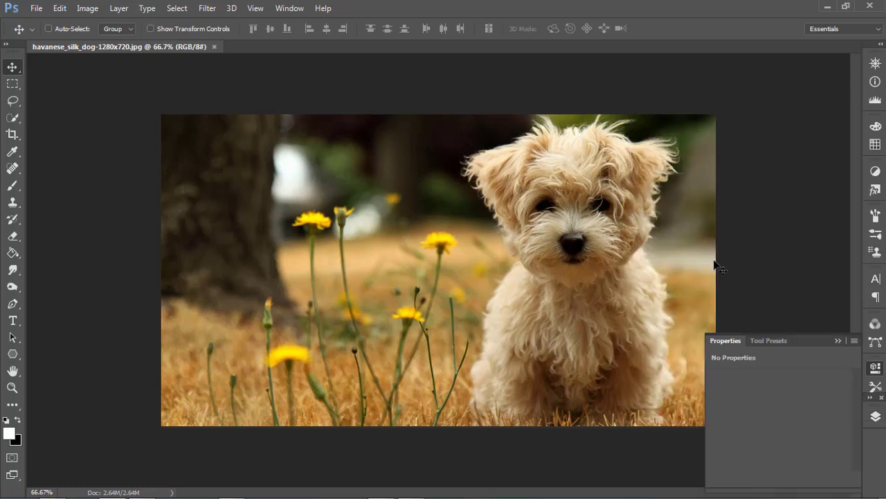
left_click(838, 341)
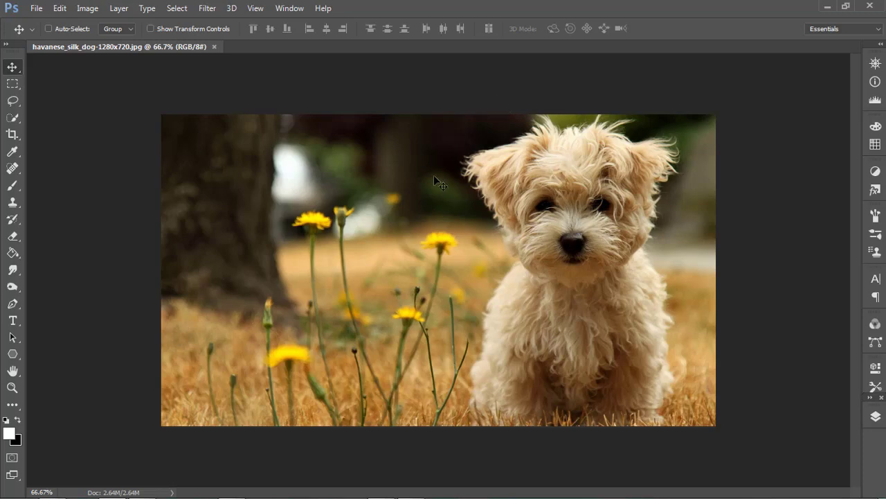
Step: Zoom into the dog photo, then set the view to Fit on Screen
left_click(12, 388)
left_click(681, 168)
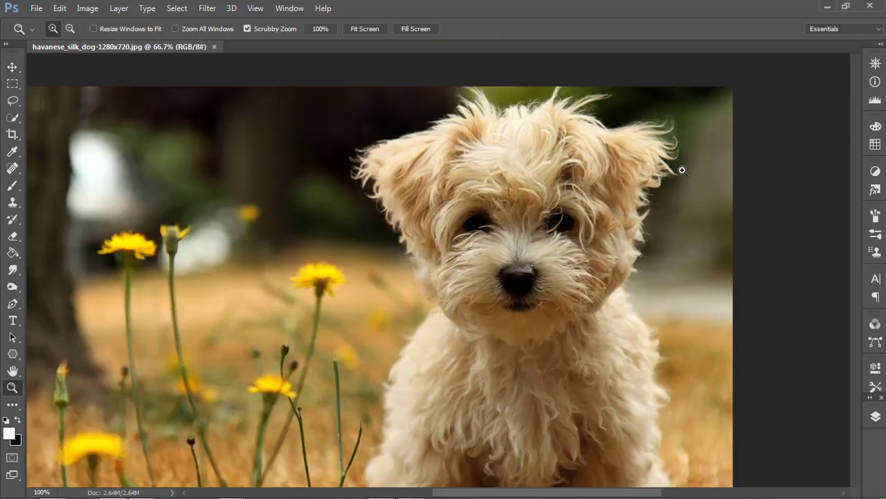
right_click(487, 208)
left_click(512, 213)
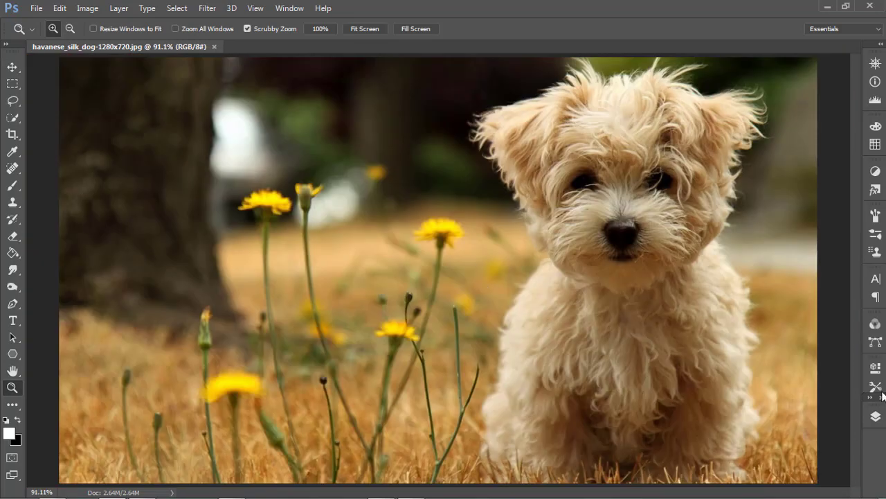
Step: Add a trial Gradient Fill layer at 0° angle, then undo it
left_click(874, 417)
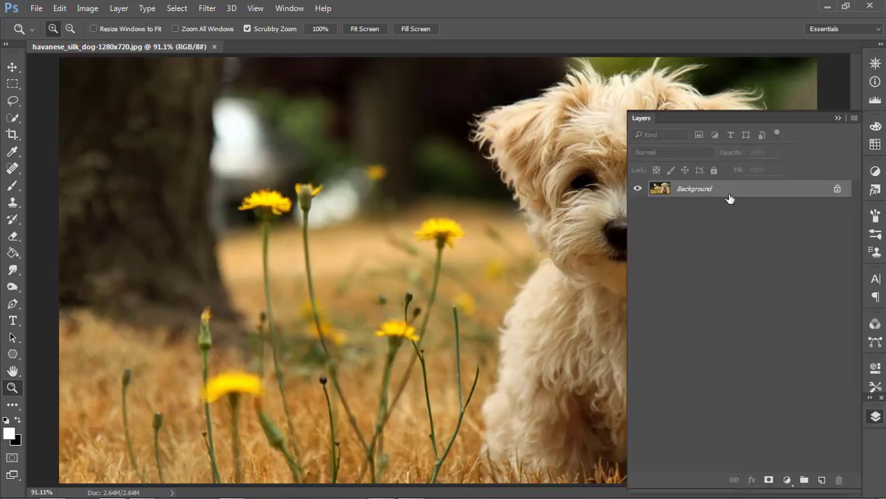
left_click(787, 480)
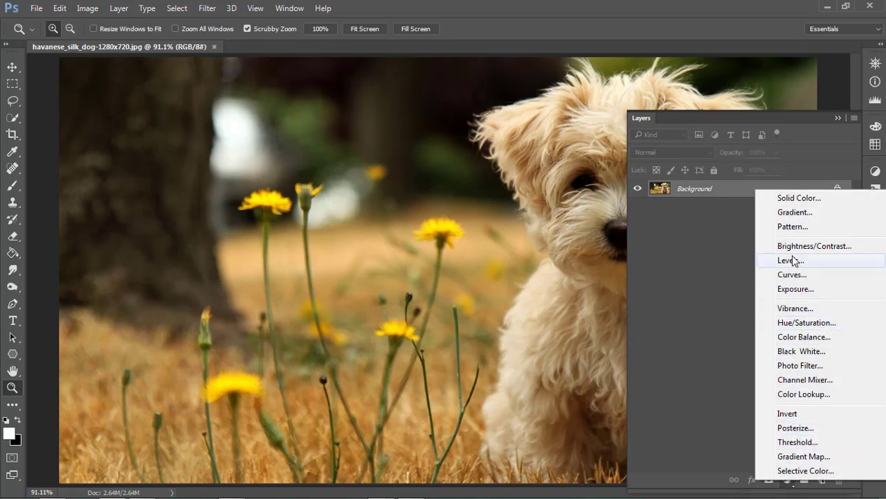
left_click(796, 212)
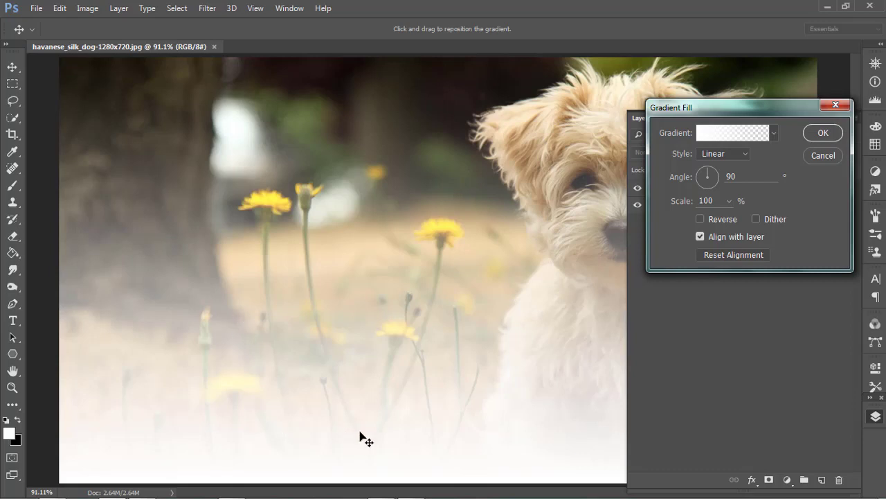
double_click(743, 174)
type("0")
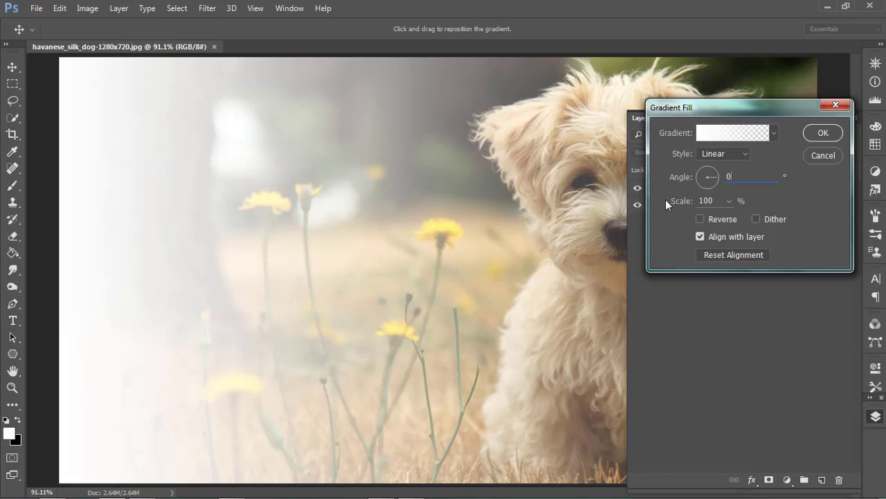
left_click(814, 135)
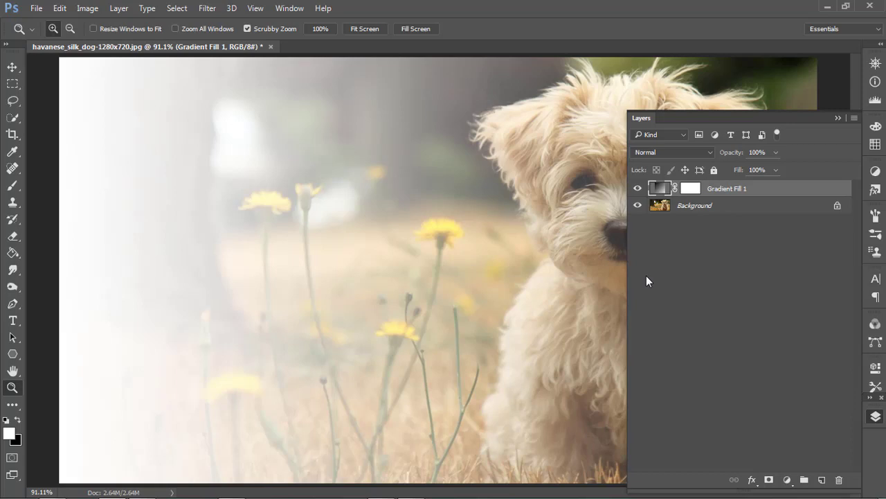
key("ctrl+z")
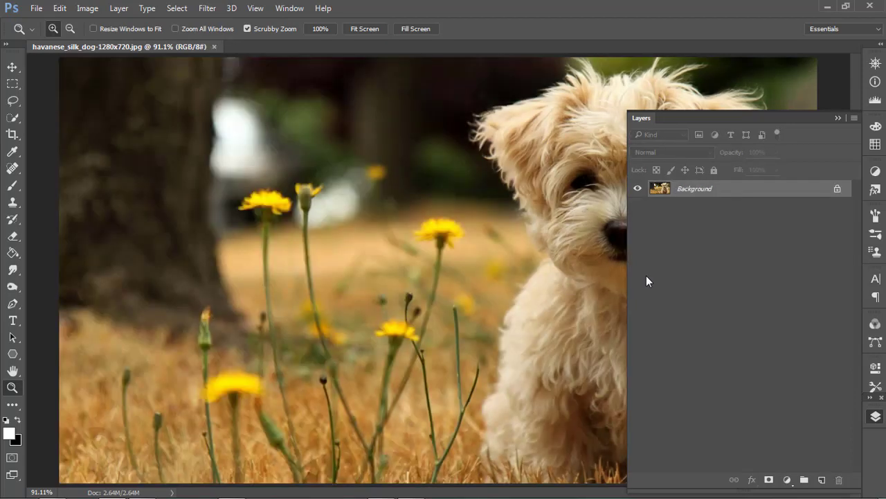
Step: Add a Gradient fill layer at 0° angle and open its Gradient Editor beside the photo
left_click(786, 479)
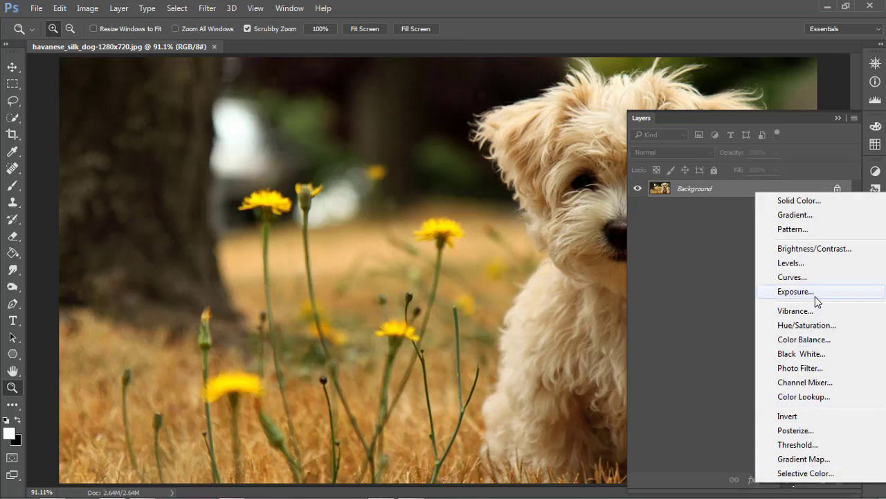
left_click(795, 215)
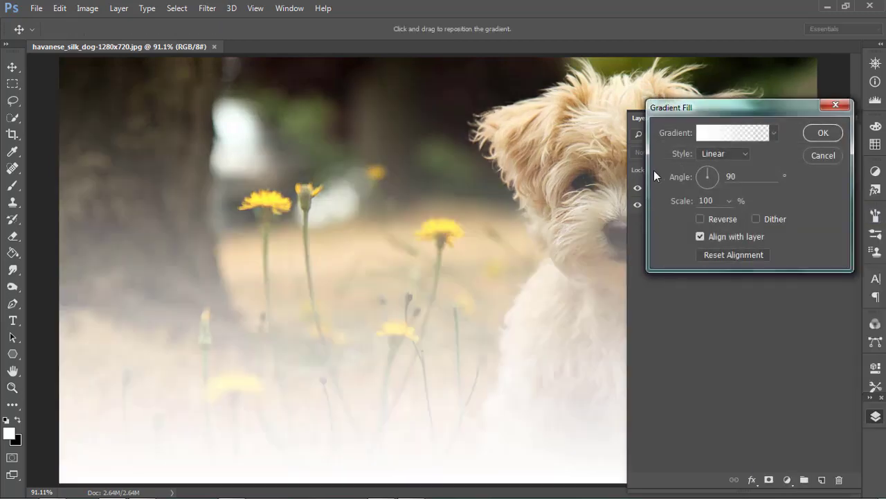
double_click(731, 176)
type("0")
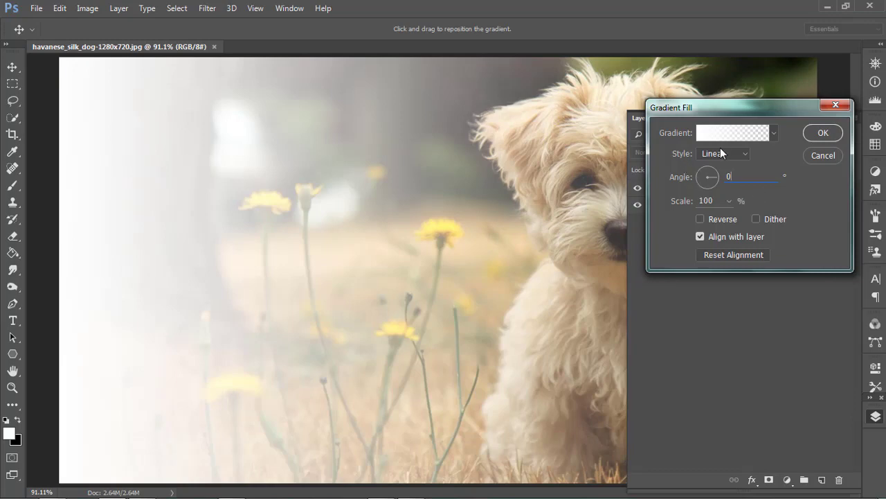
left_click(720, 134)
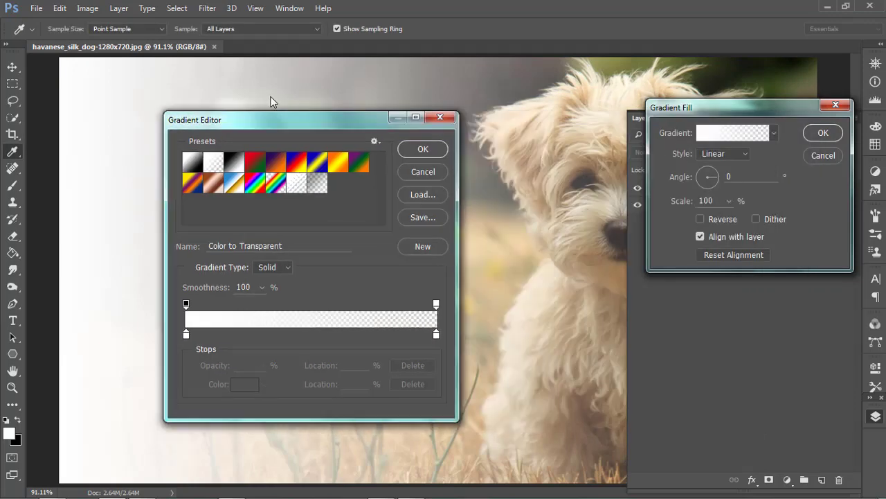
left_click_drag(274, 119, 696, 99)
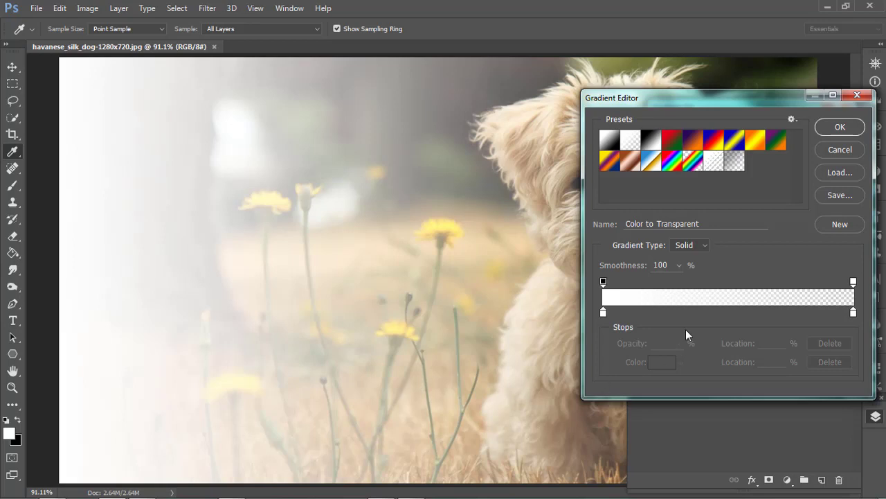
Step: Make the gradient a Noise type with roughness 0 and Add Transparency enabled
left_click(688, 248)
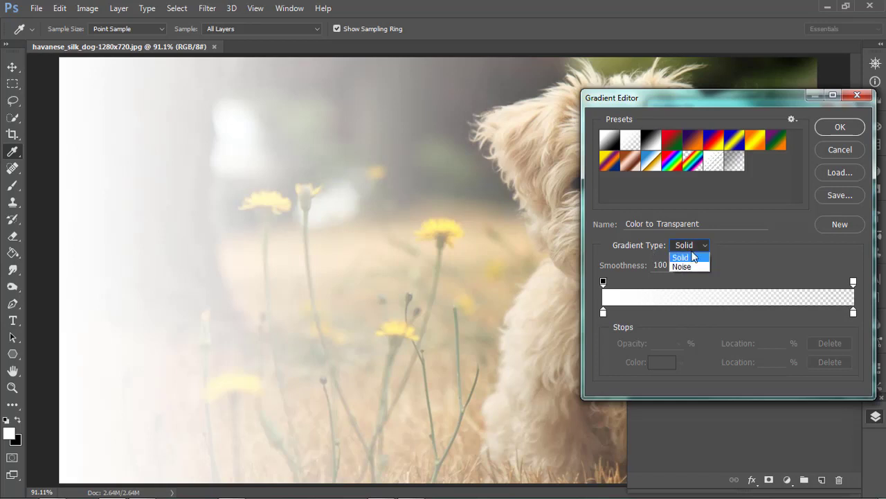
left_click(688, 266)
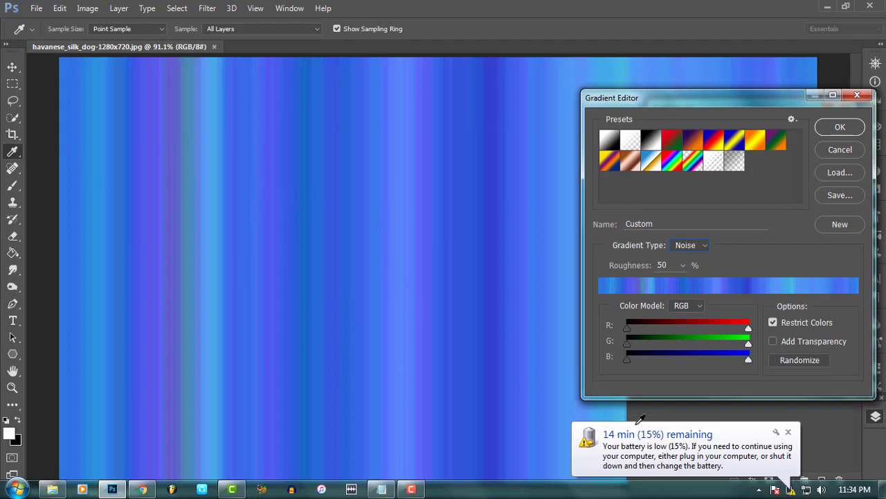
left_click(788, 431)
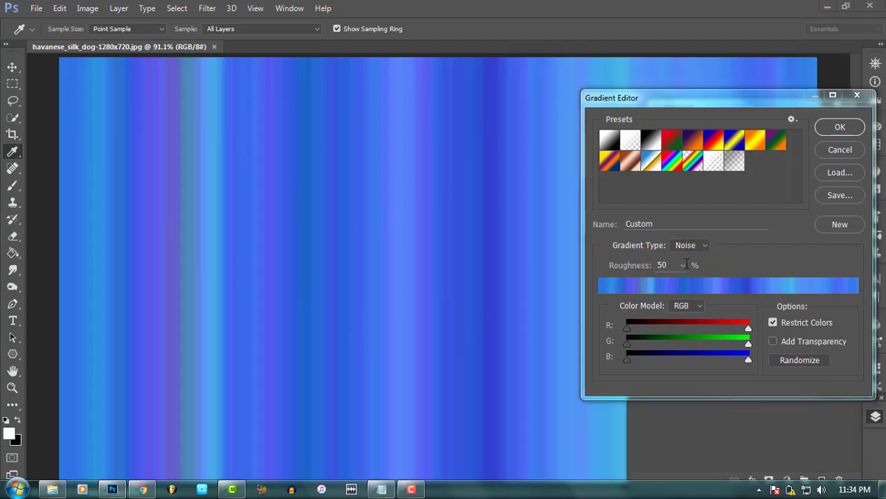
left_click(682, 265)
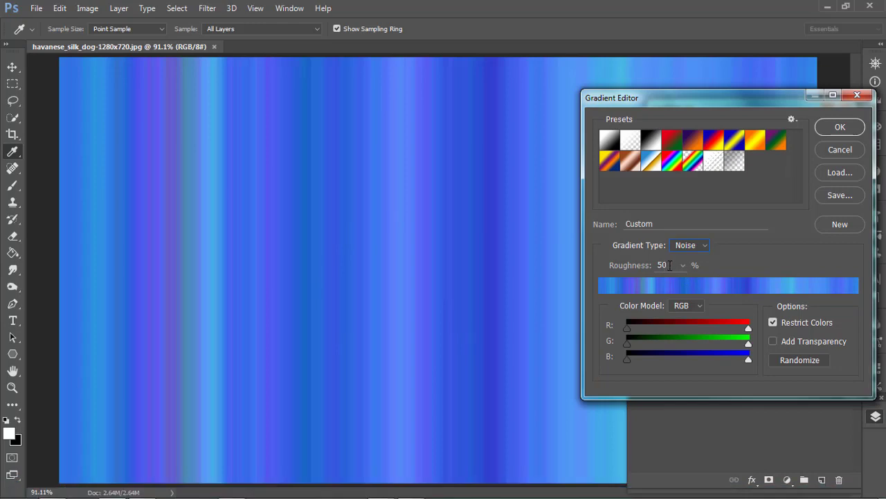
left_click(619, 267)
type("0")
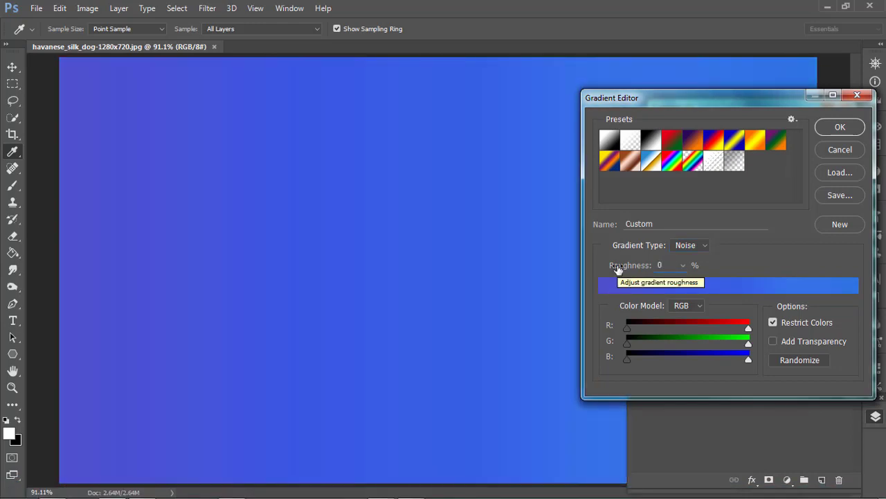
left_click(773, 340)
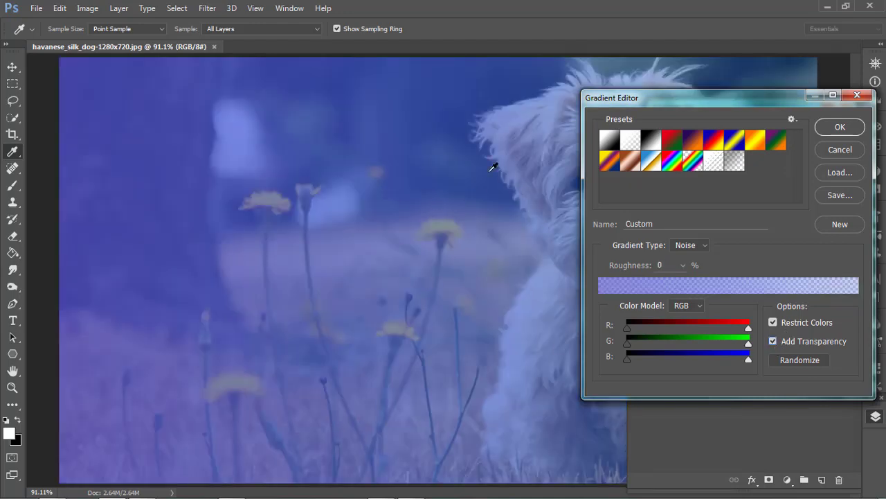
mouse_move(640, 109)
left_mouse_down()
mouse_move(592, 103)
mouse_move(554, 294)
mouse_move(701, 111)
left_mouse_up()
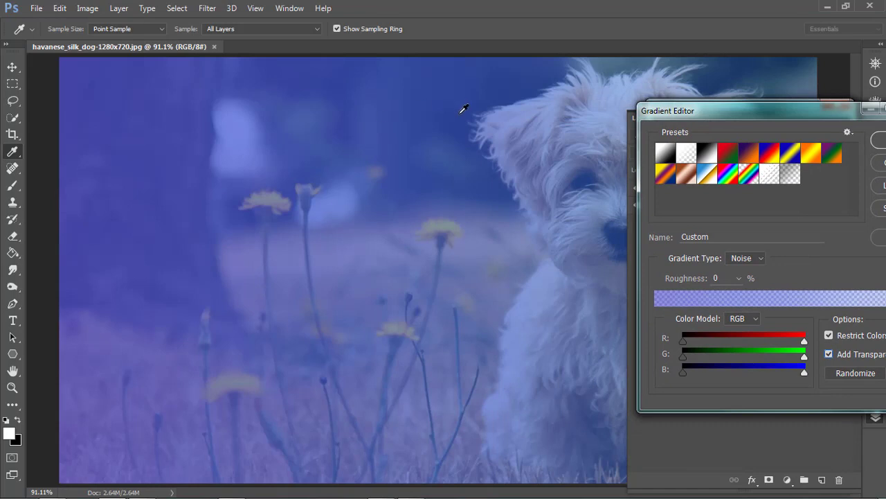
left_click_drag(702, 111, 142, 136)
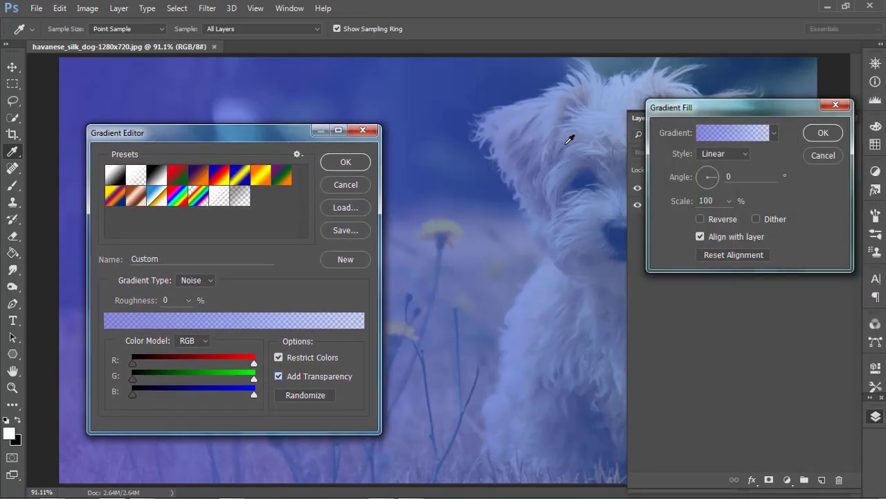
Step: Randomize the noise gradient repeatedly until it tints purple to green, then accept it
left_click(300, 393)
left_click(299, 394)
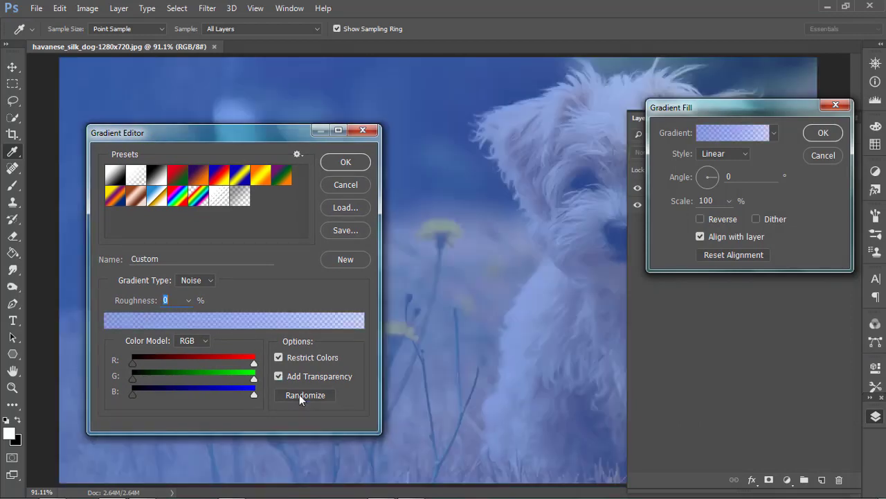
left_click(299, 394)
left_click(299, 394)
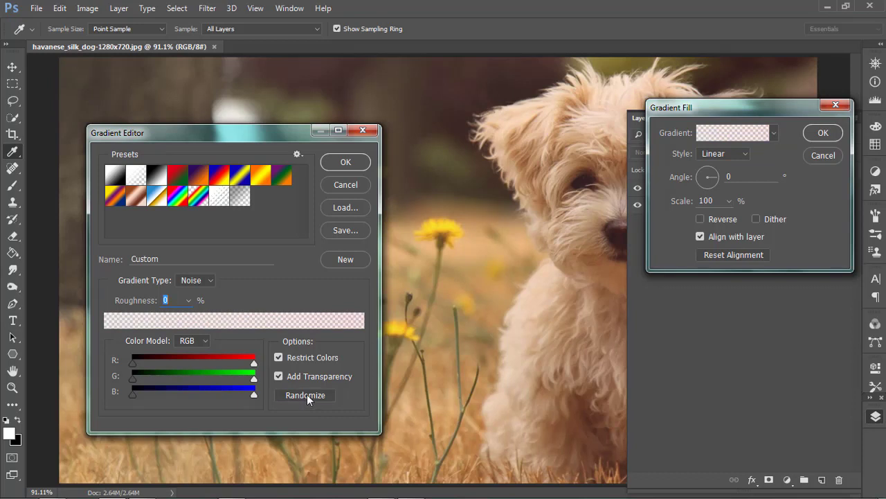
left_click(307, 394)
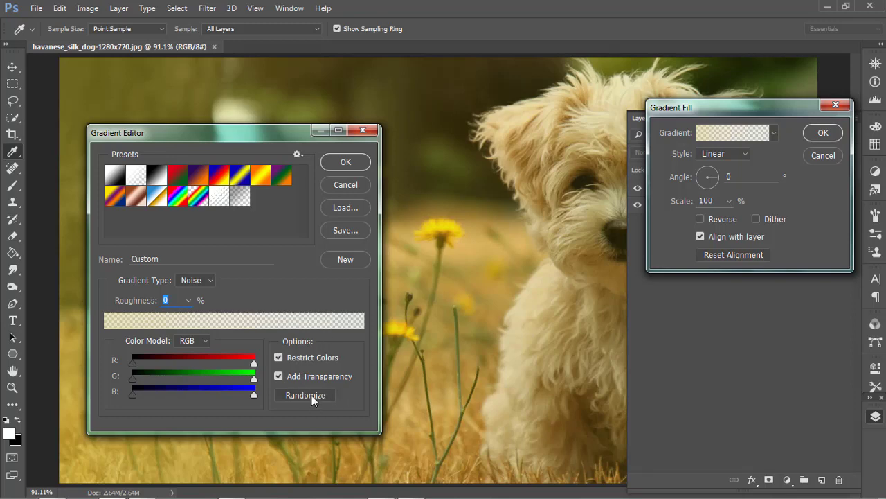
left_click(312, 396)
left_click(312, 397)
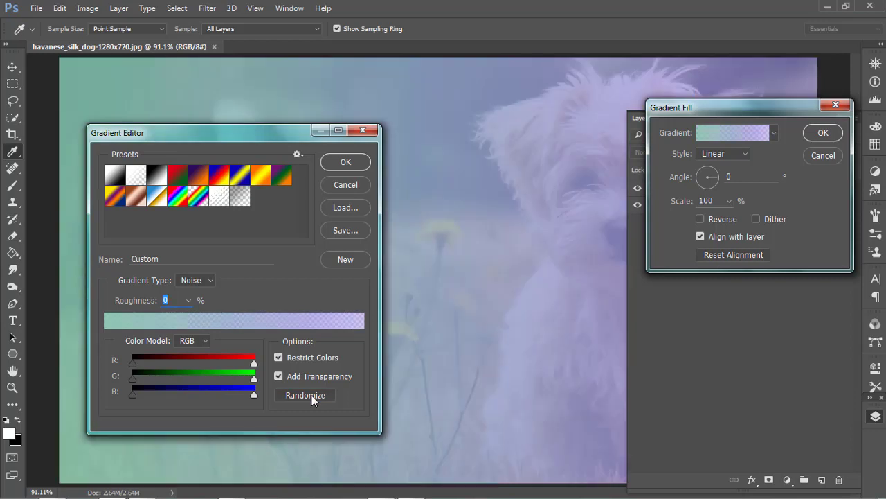
left_click(311, 395)
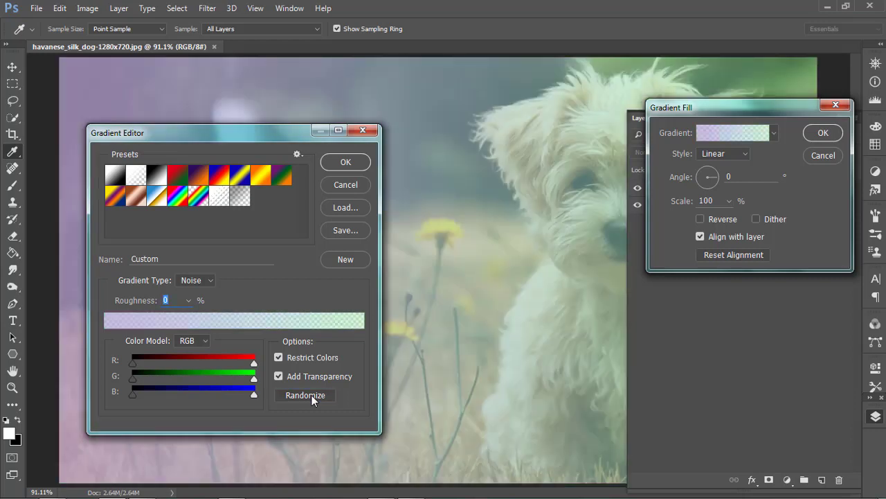
left_click(339, 168)
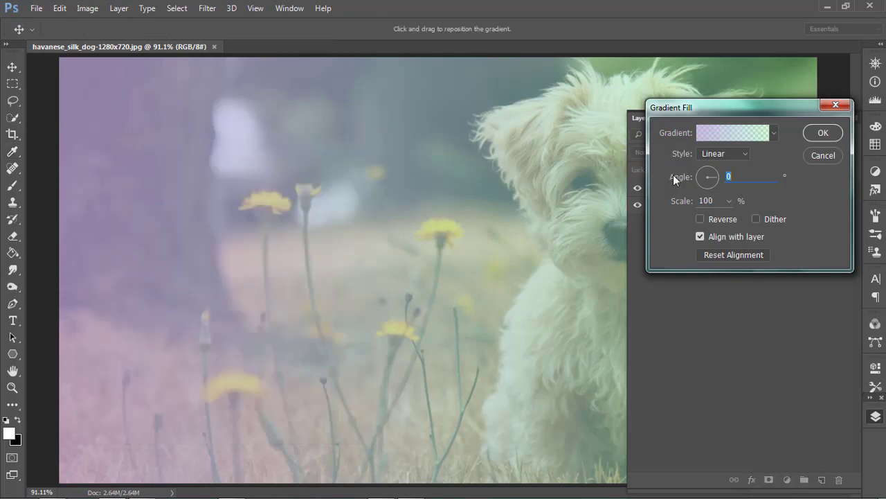
Step: Create Gradient Fill 1 in Screen blend mode and compare it against the original
left_click(819, 133)
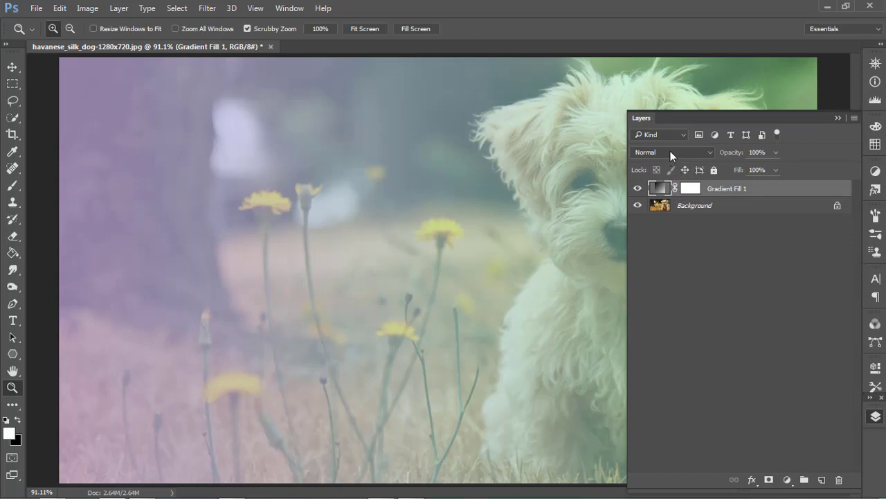
left_click(660, 151)
left_click(646, 240)
left_click(834, 118)
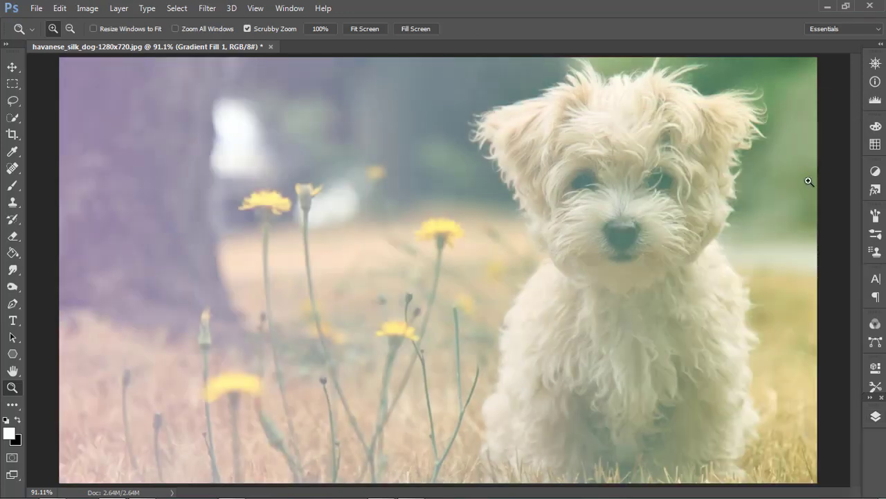
left_click(876, 416)
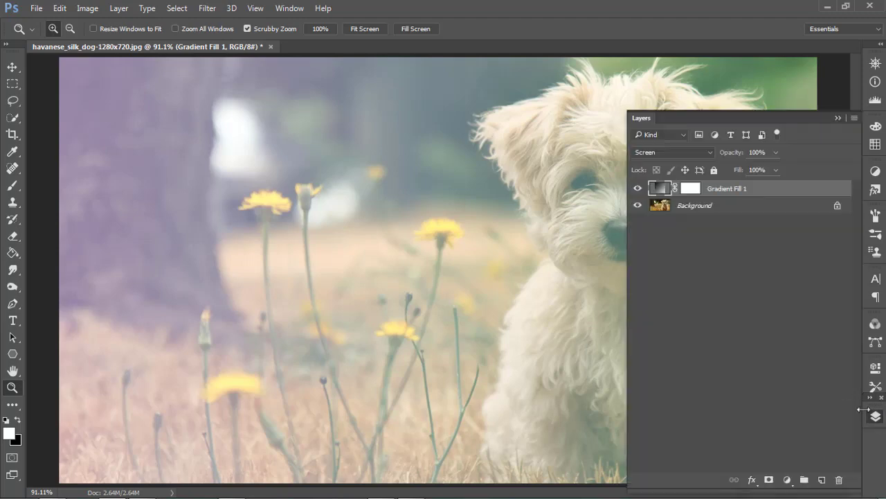
left_click(634, 194)
mouse_move(742, 153)
left_mouse_down()
mouse_move(723, 154)
mouse_move(786, 156)
left_mouse_up()
left_click(662, 192)
Step: Re-randomize the fill's noise gradient to a purple tint and confirm both dialogs
double_click(661, 188)
left_click(740, 132)
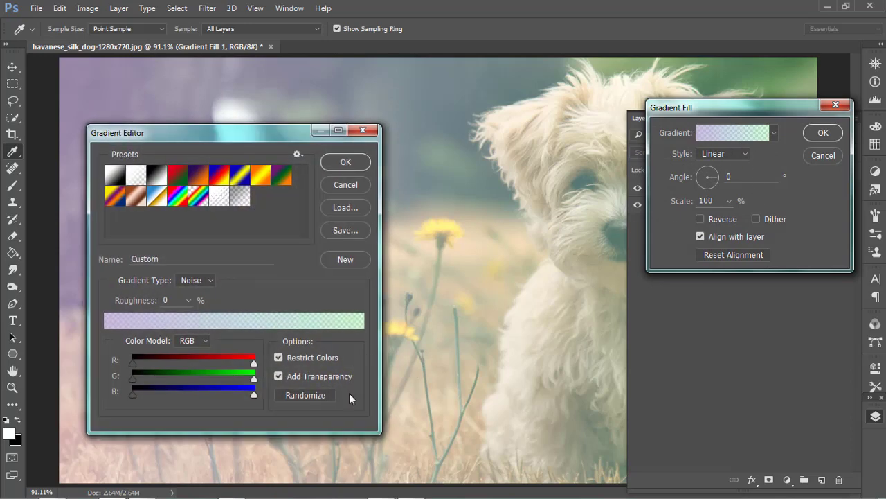
left_click(311, 394)
left_click(316, 396)
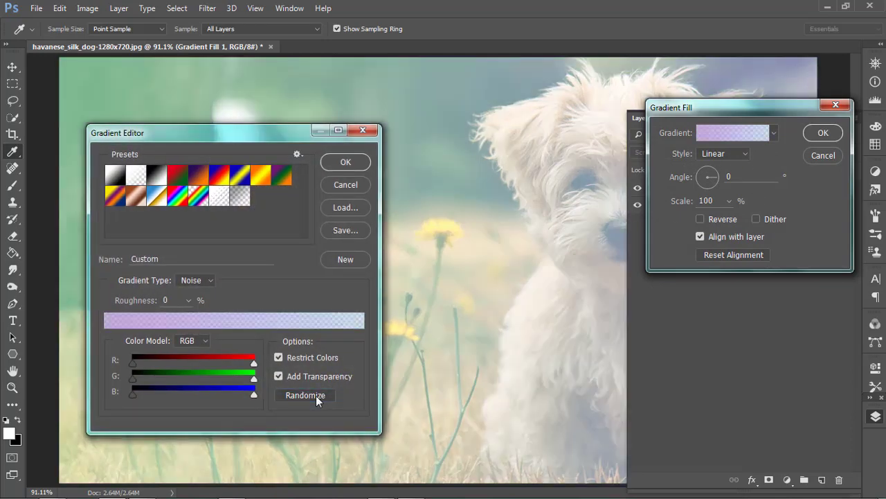
left_click(316, 396)
left_click(316, 395)
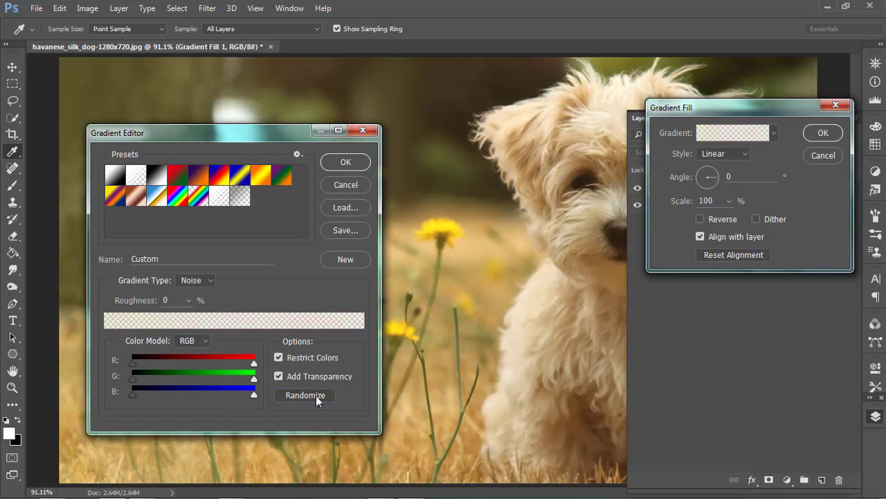
left_click(316, 395)
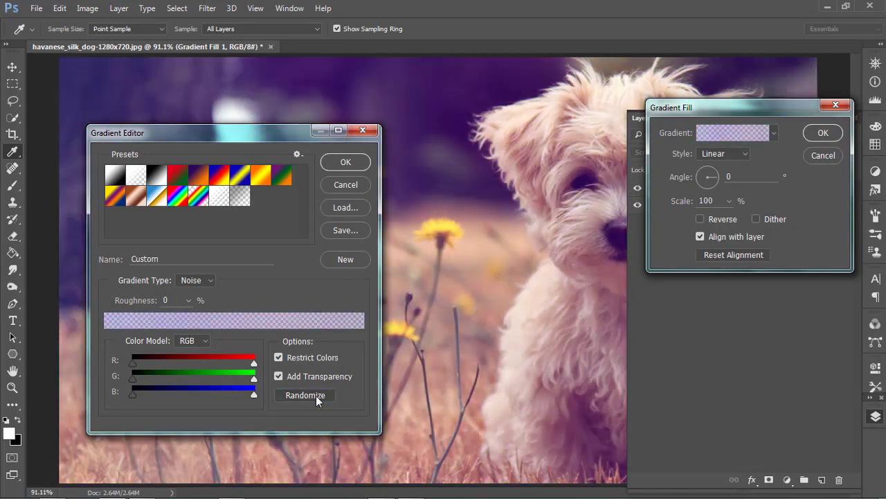
left_click(345, 162)
left_click(817, 133)
key("z")
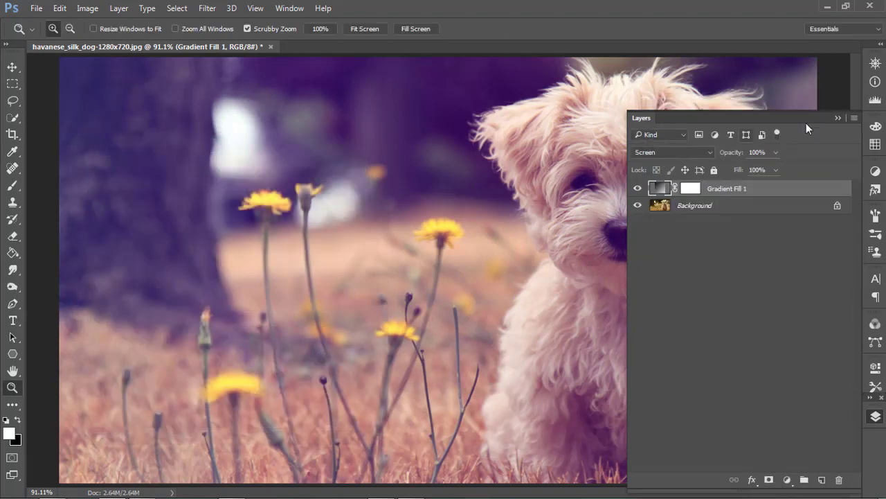
left_click(837, 118)
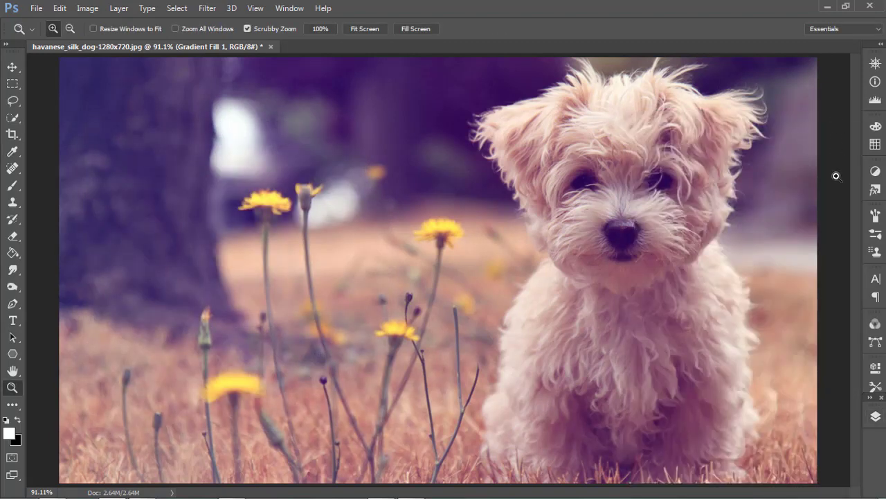
Step: Add a Gradient Map adjustment layer and open its Gradient Editor
left_click(875, 416)
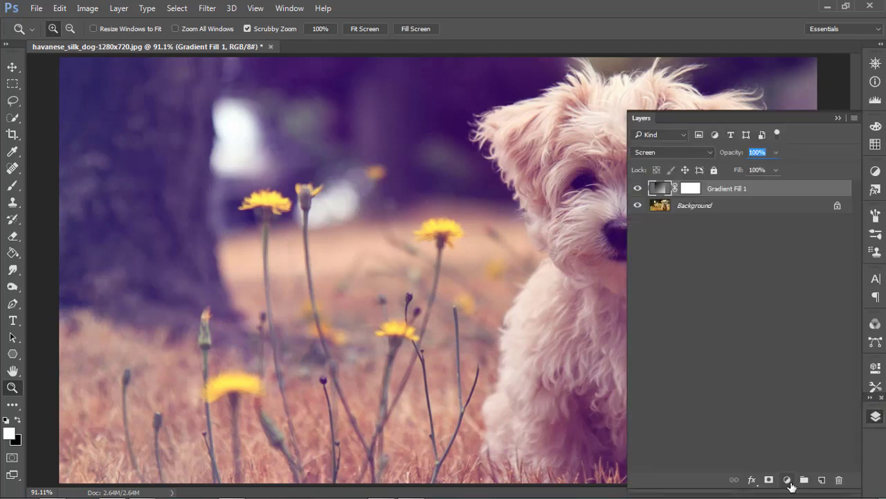
left_click(788, 480)
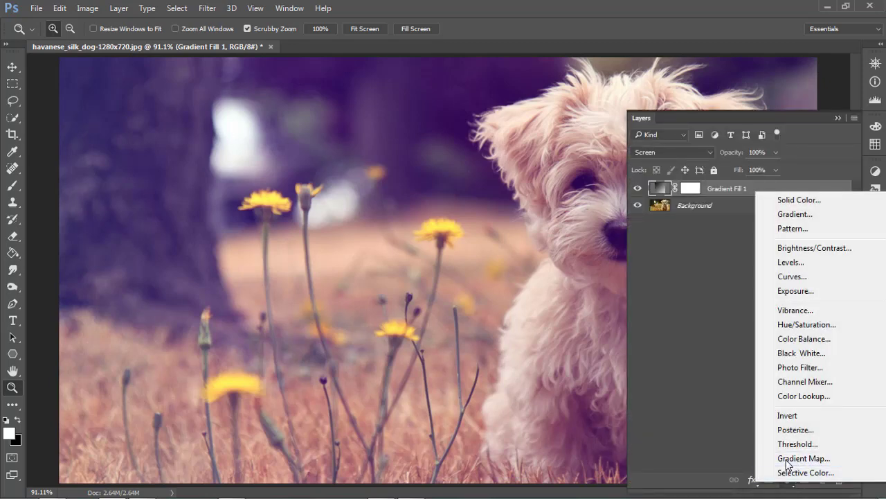
left_click(788, 460)
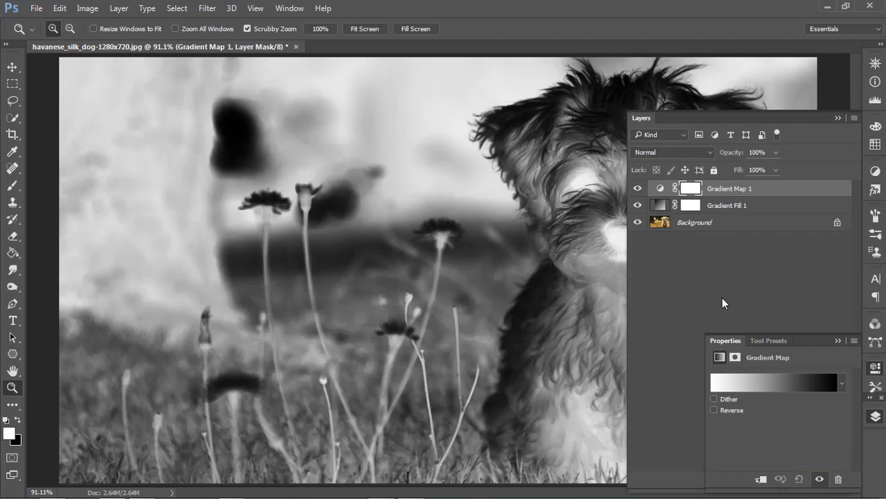
left_click(739, 389)
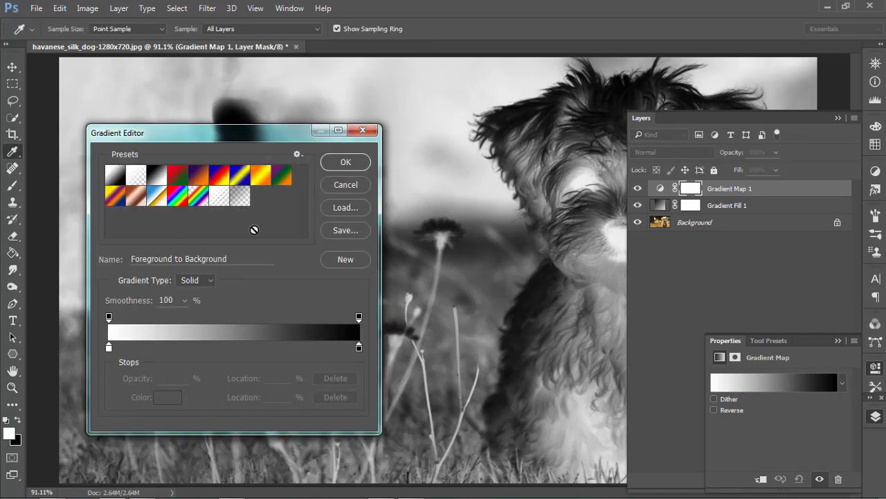
left_click_drag(222, 132, 427, 78)
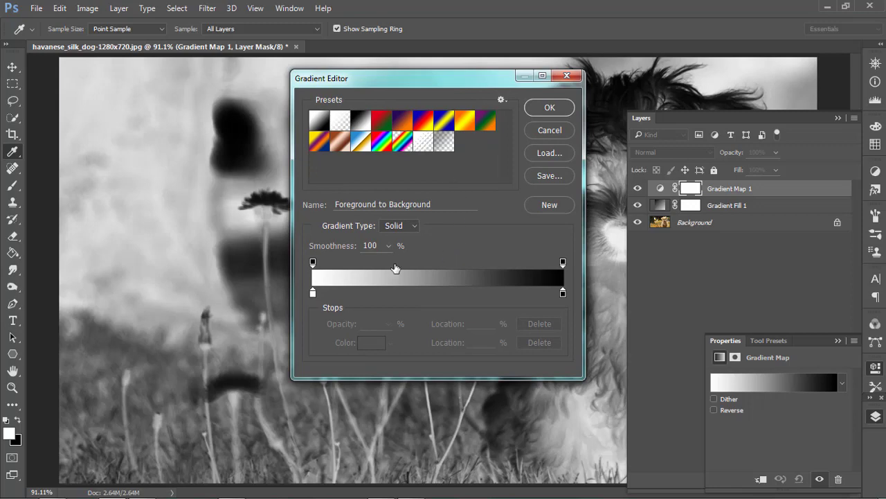
Step: Make the map a Noise gradient with Add Transparency and roughness 0, then accept it
left_click(400, 225)
left_click(398, 247)
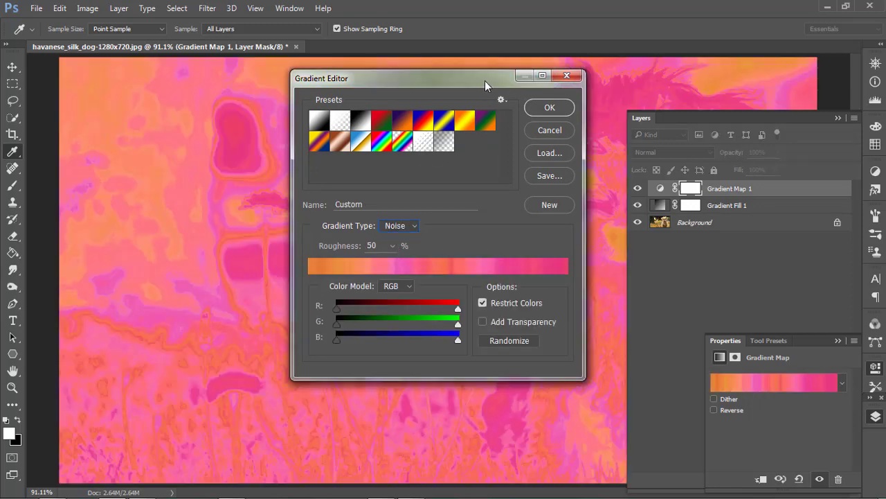
left_click_drag(485, 80, 776, 59)
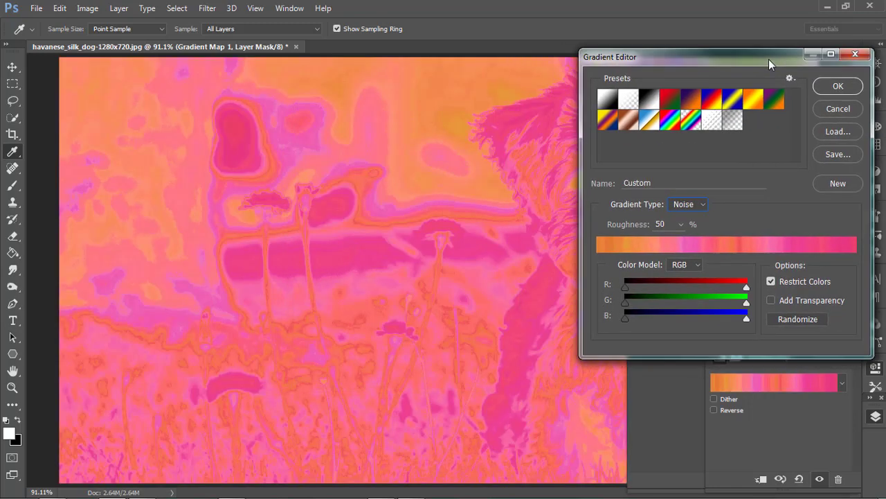
left_click(774, 300)
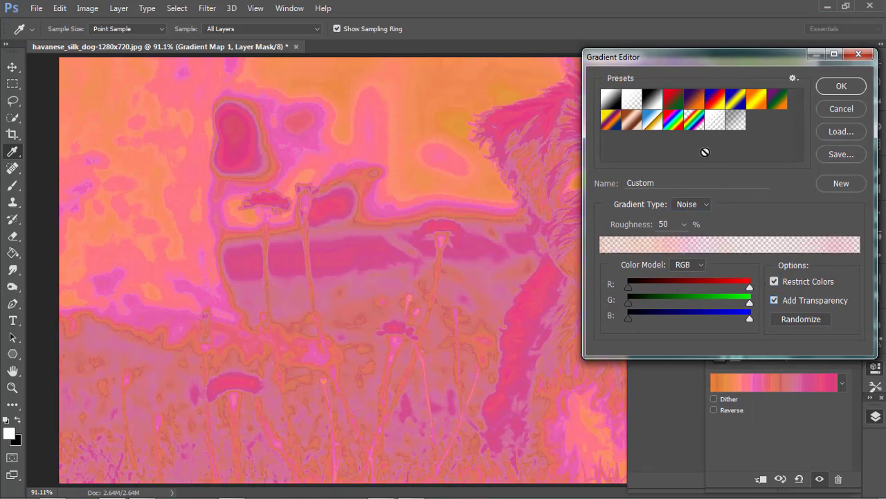
left_click(666, 223)
type("0")
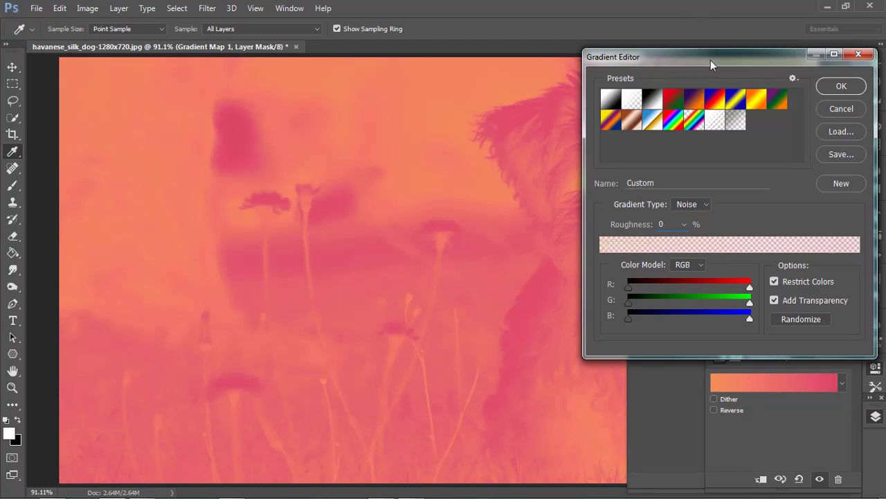
left_click_drag(710, 59, 231, 113)
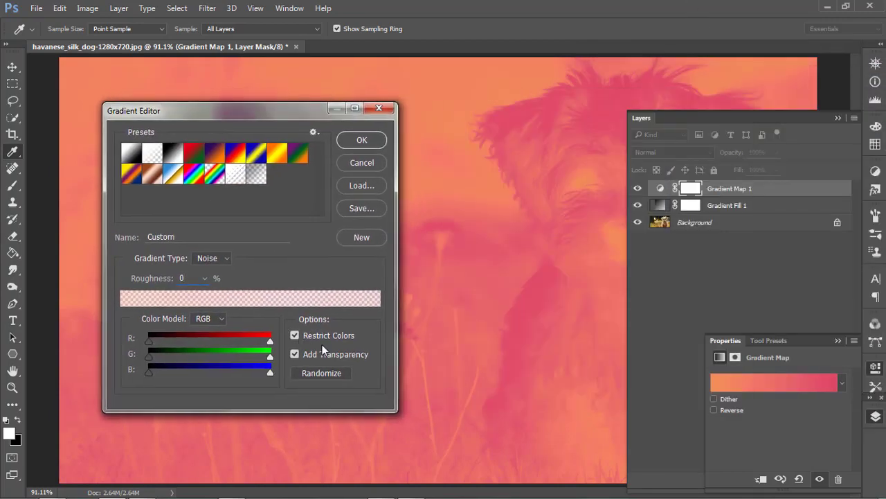
left_click(360, 139)
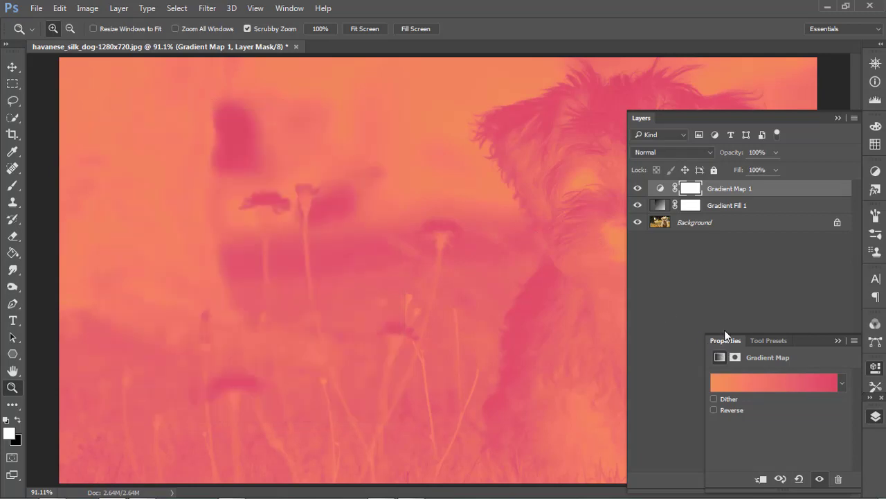
left_click(674, 151)
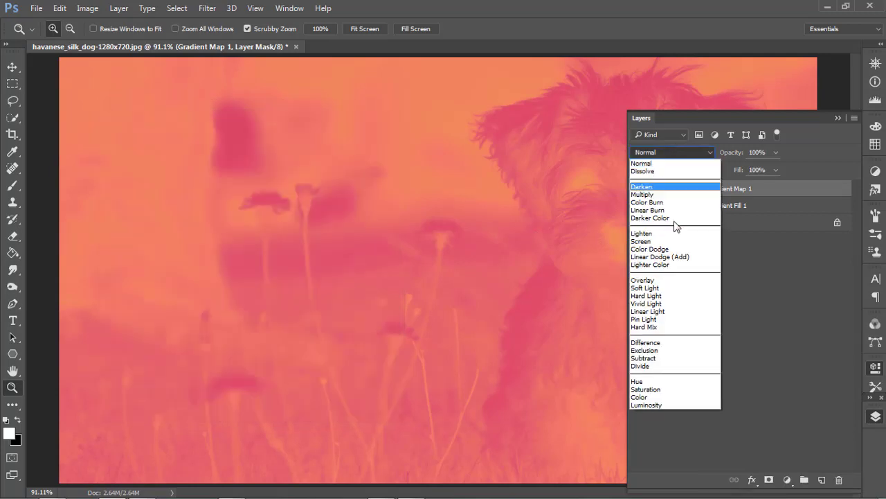
left_click(645, 287)
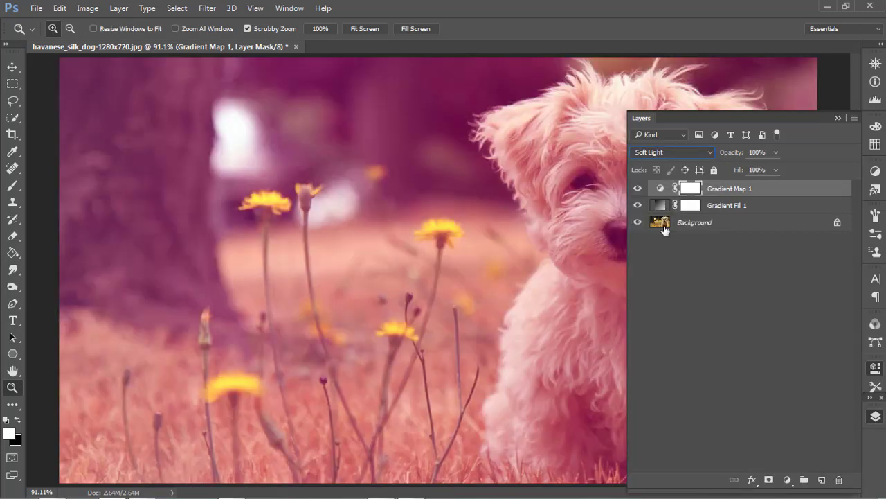
left_click(836, 118)
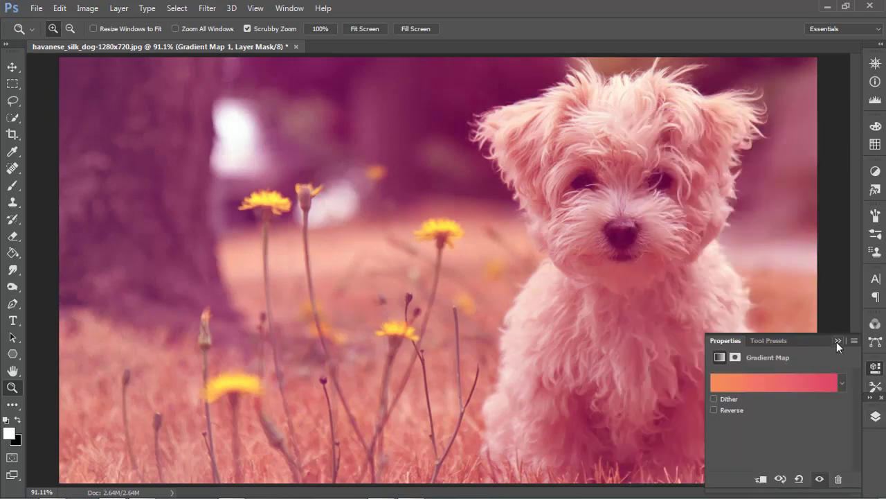
Step: Reopen the Gradient Map's editor and randomize until a mauve purple-pink gradient appears
left_click(739, 388)
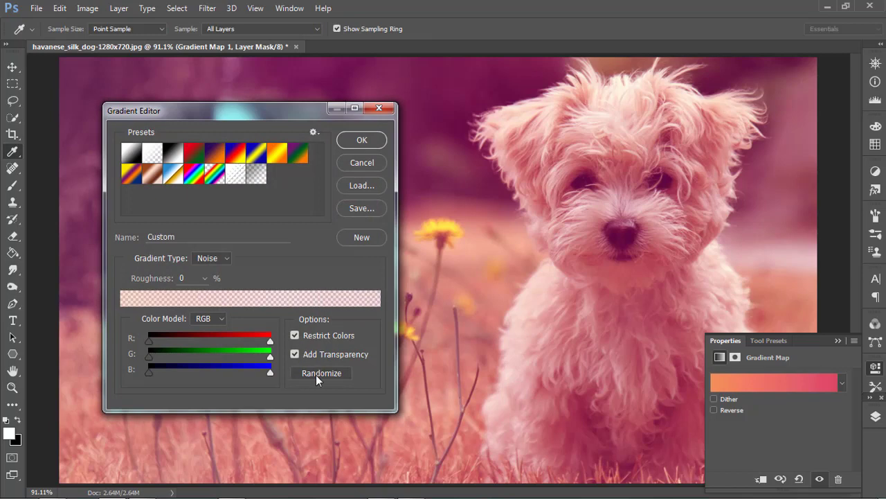
left_click(316, 375)
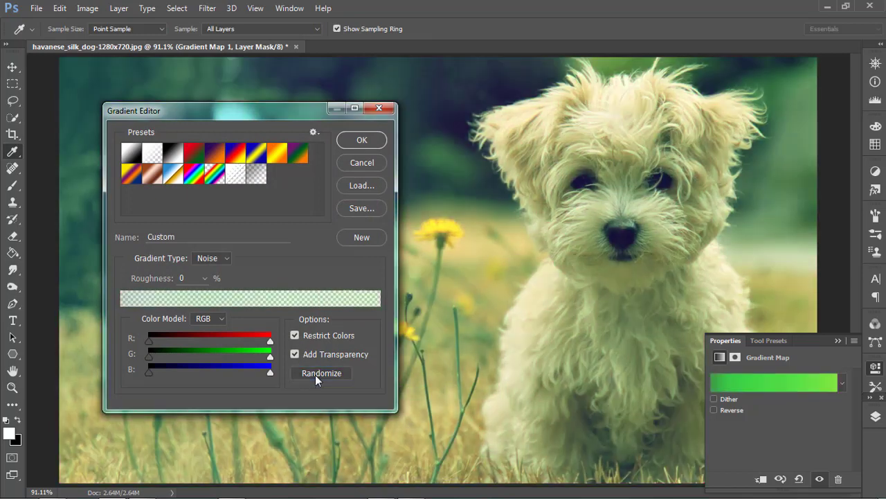
left_click(315, 375)
left_click(315, 375)
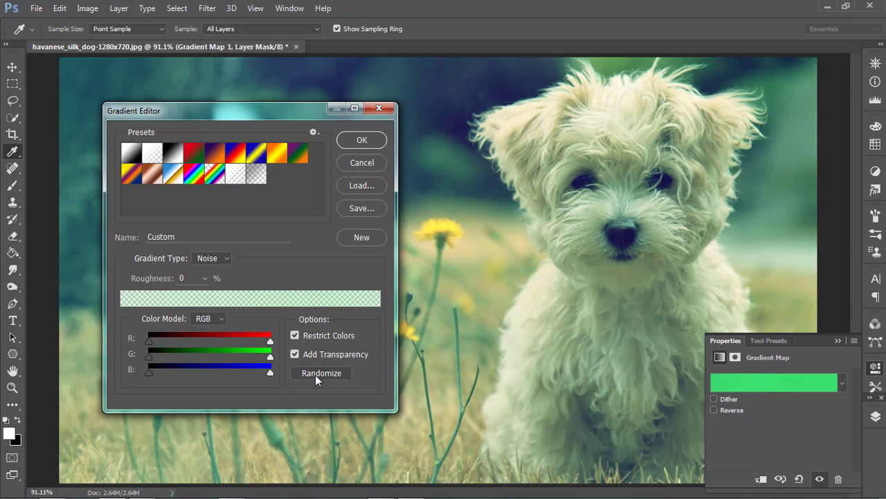
left_click(315, 375)
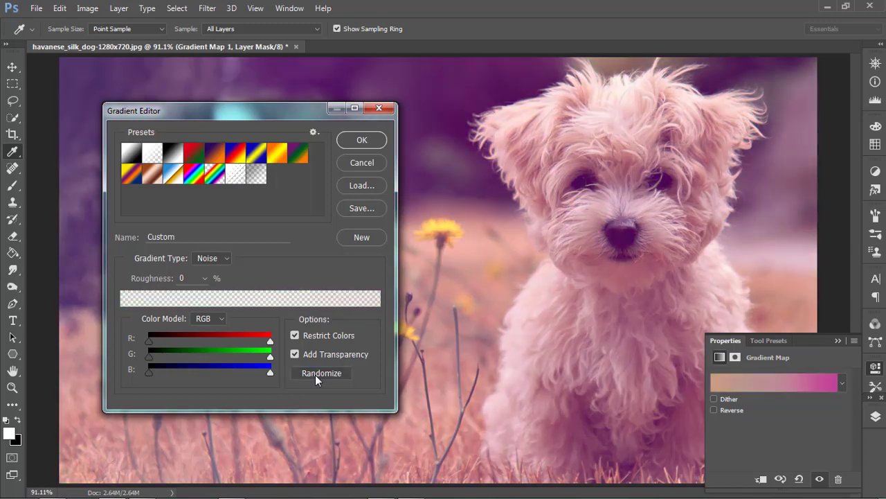
left_click(315, 375)
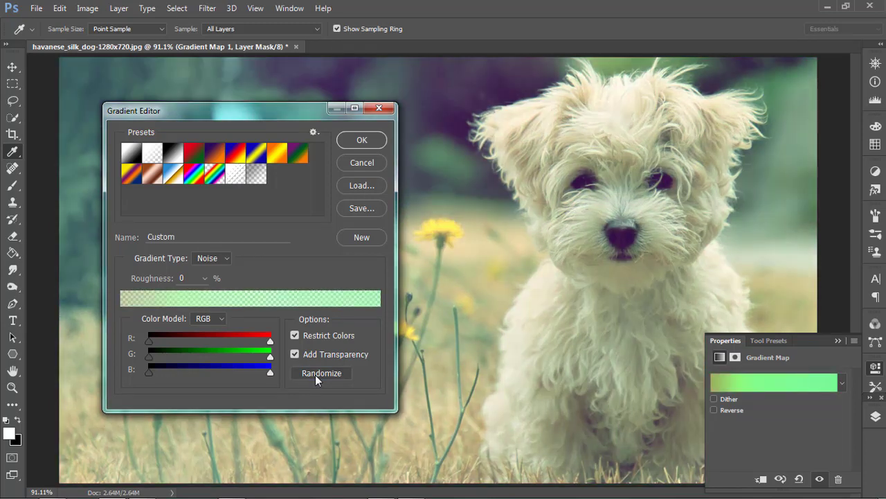
left_click(316, 373)
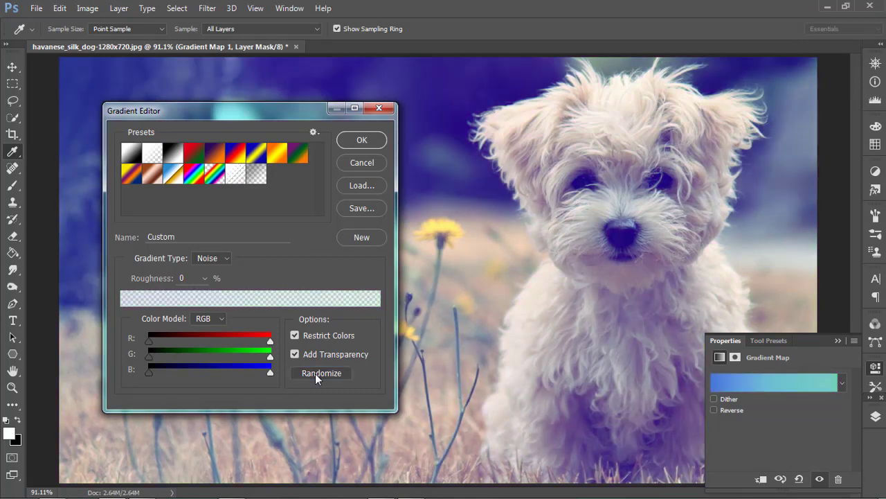
left_click(315, 373)
left_click(316, 373)
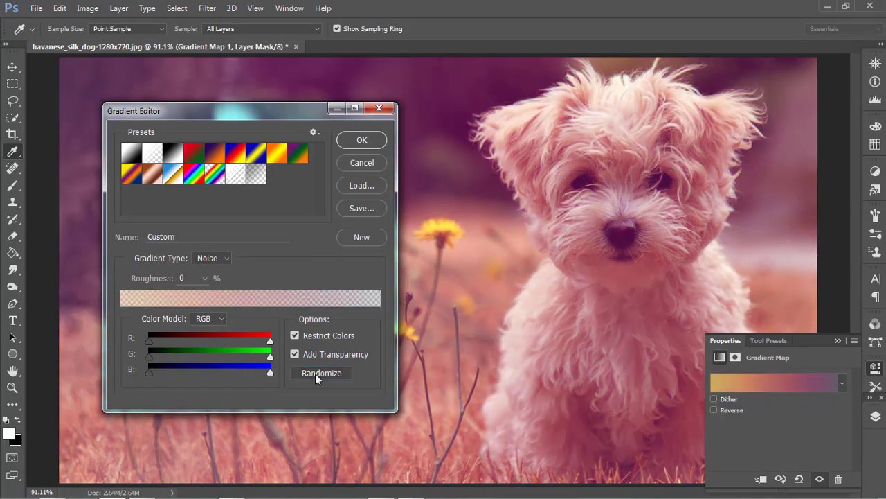
left_click(315, 373)
left_click(315, 373)
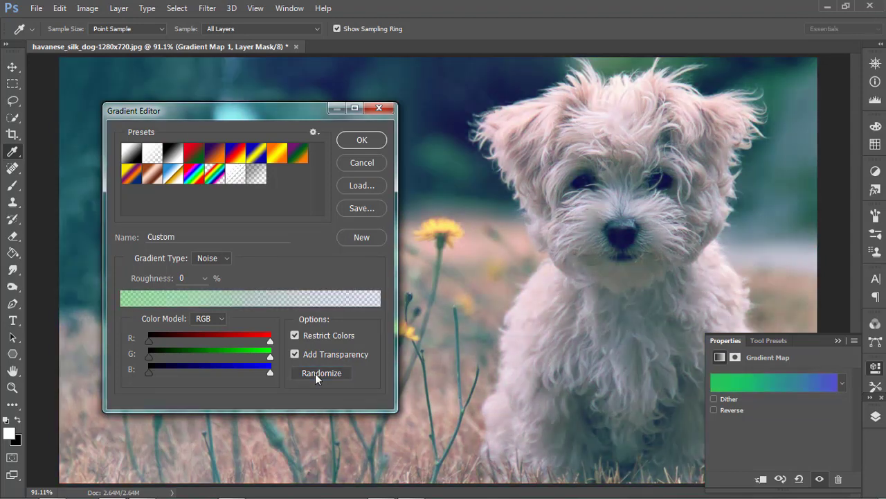
left_click(315, 373)
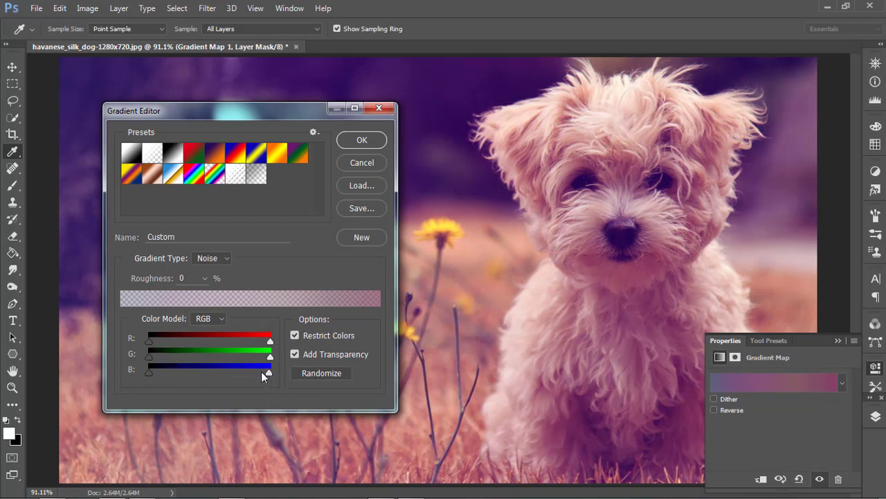
Step: Narrow the R, G and B noise ranges to warm the gradient toward peach-orange
left_click_drag(227, 374, 294, 375)
mouse_move(202, 372)
left_mouse_down()
mouse_move(161, 371)
mouse_move(205, 353)
left_mouse_up()
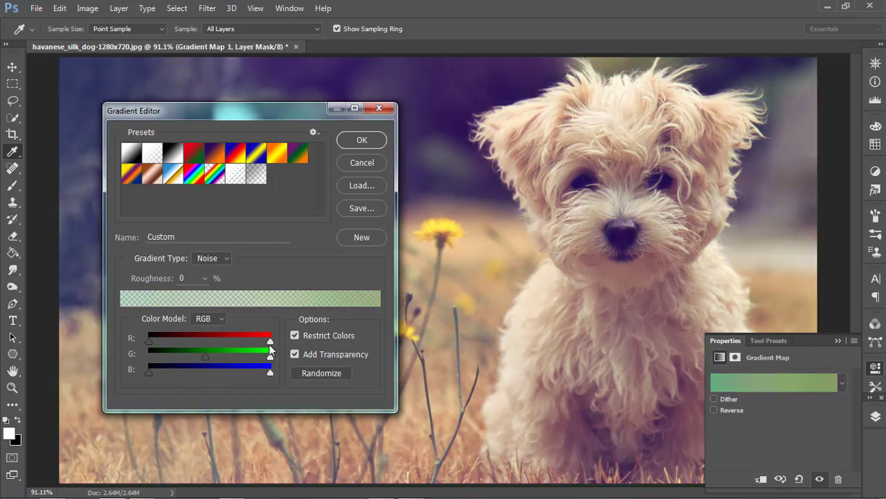
mouse_move(270, 342)
left_mouse_down()
mouse_move(221, 344)
mouse_move(270, 341)
left_mouse_up()
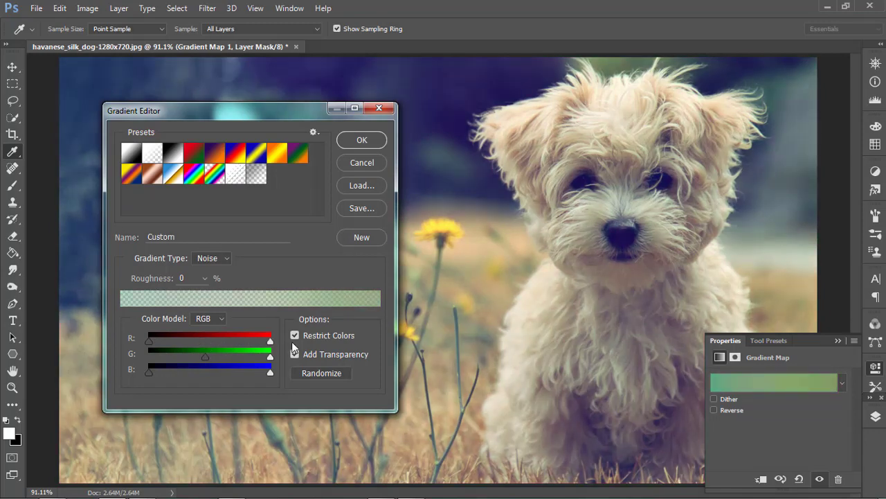
left_click_drag(151, 342, 173, 341)
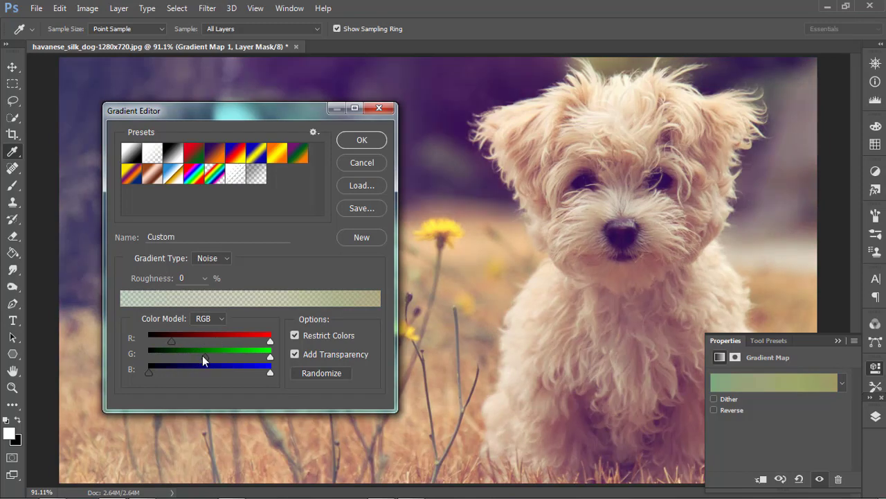
left_click_drag(205, 356, 137, 356)
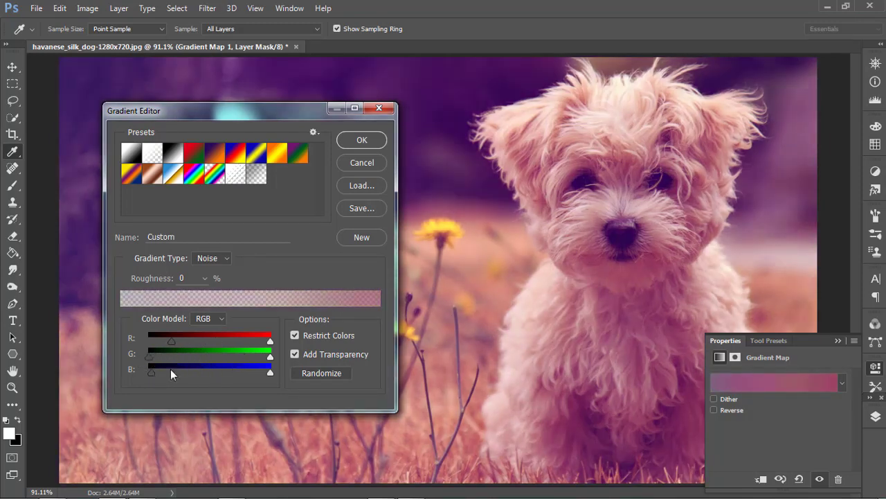
left_click_drag(171, 371, 217, 370)
left_click_drag(270, 372, 195, 373)
mouse_move(270, 356)
left_mouse_down()
mouse_move(255, 356)
mouse_move(274, 355)
left_mouse_up()
mouse_move(150, 357)
left_mouse_down()
mouse_move(199, 357)
mouse_move(153, 356)
left_mouse_up()
Step: Try the HSB colour model, revert to RGB, and accept the edited gradient
left_click(210, 317)
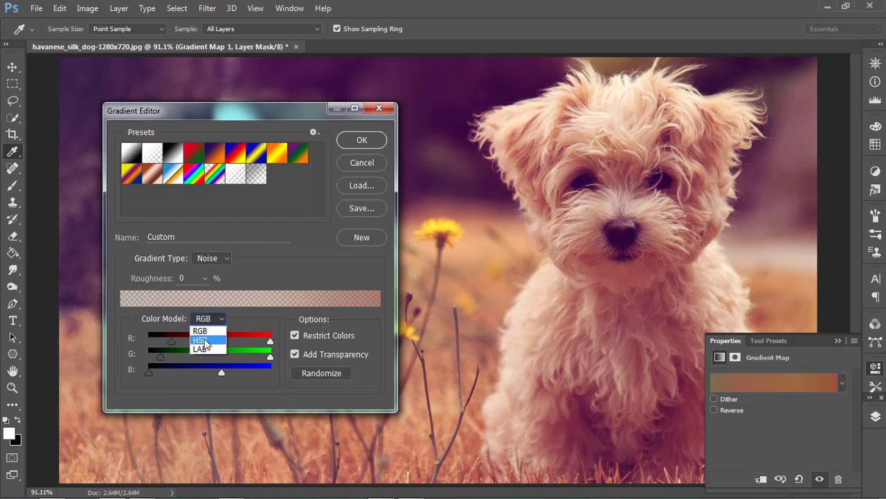
left_click(205, 336)
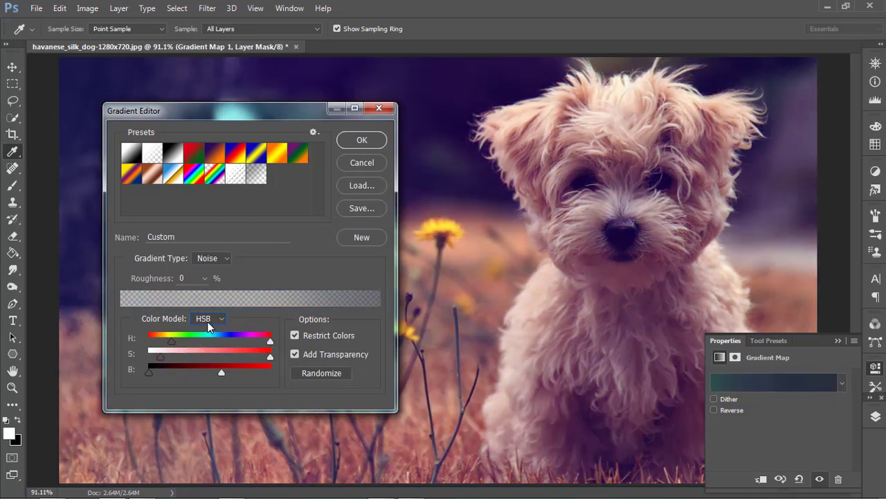
left_click(207, 322)
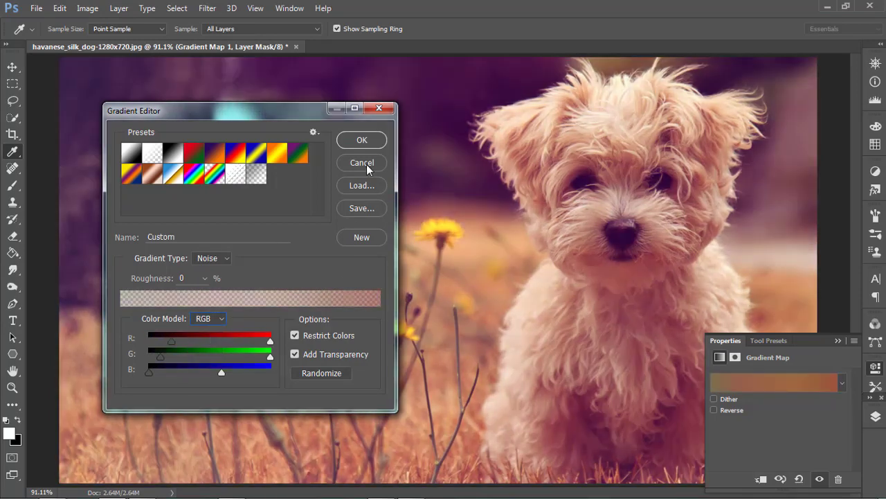
left_click(362, 140)
Step: Close the Gradient Editor and Properties panel, zoom into the dog, and refit the photo
key("z")
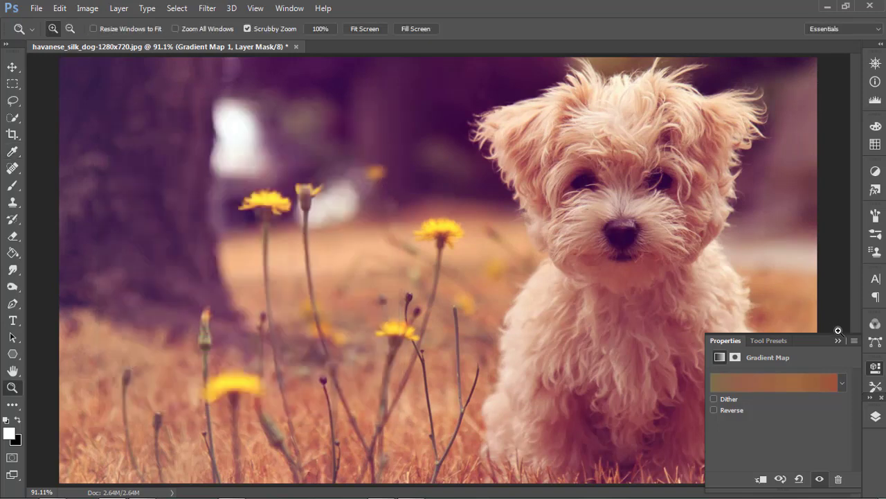
left_click(838, 339)
left_click(640, 187)
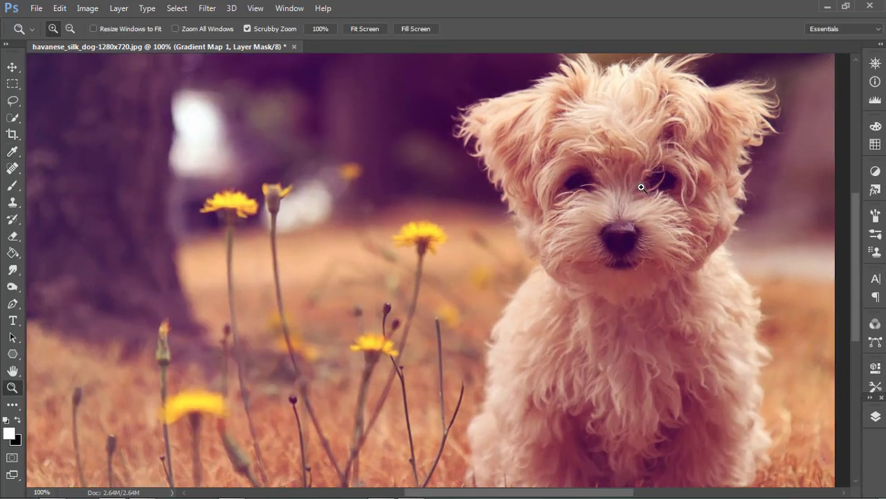
left_click(609, 176)
right_click(608, 174)
left_click(627, 181)
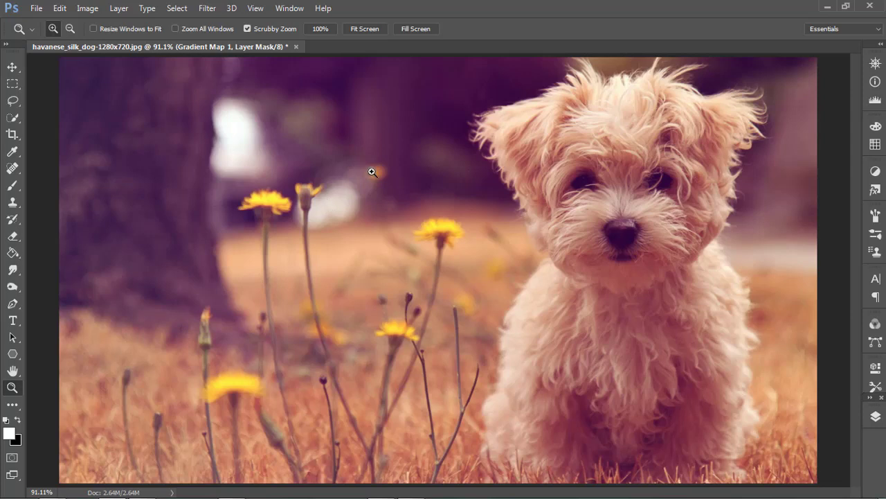
Step: Toggle Gradient Map 1 and Gradient Fill 1 off and on to compare, then refit the photo
left_click(876, 418)
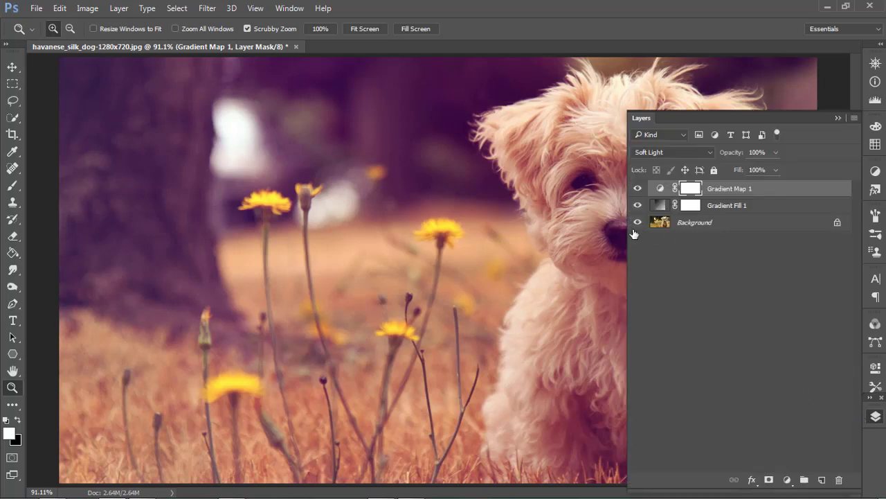
left_click(539, 194)
right_click(468, 184)
left_click(473, 192)
left_click(638, 189)
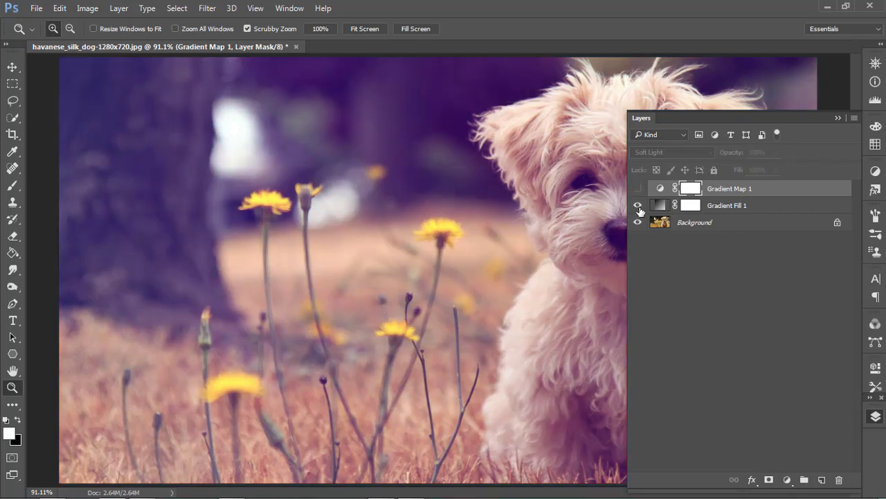
left_click(638, 205)
left_click(637, 203)
left_click(637, 188)
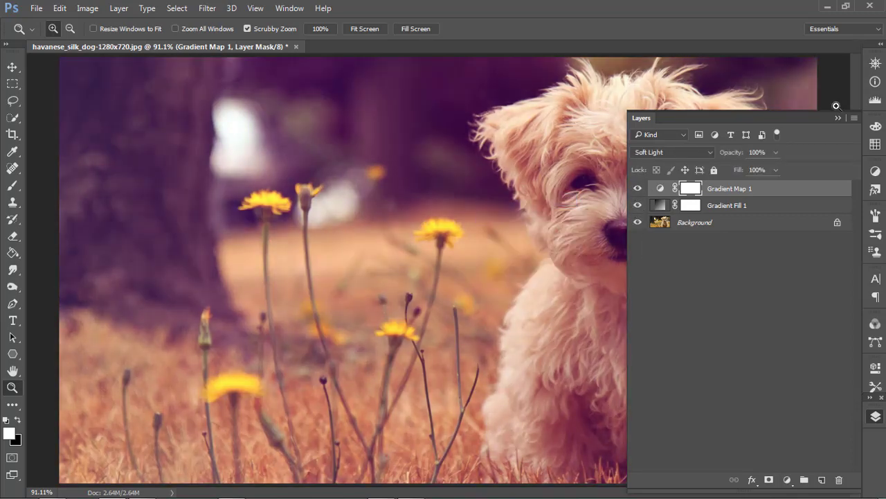
left_click(838, 118)
left_click(643, 191)
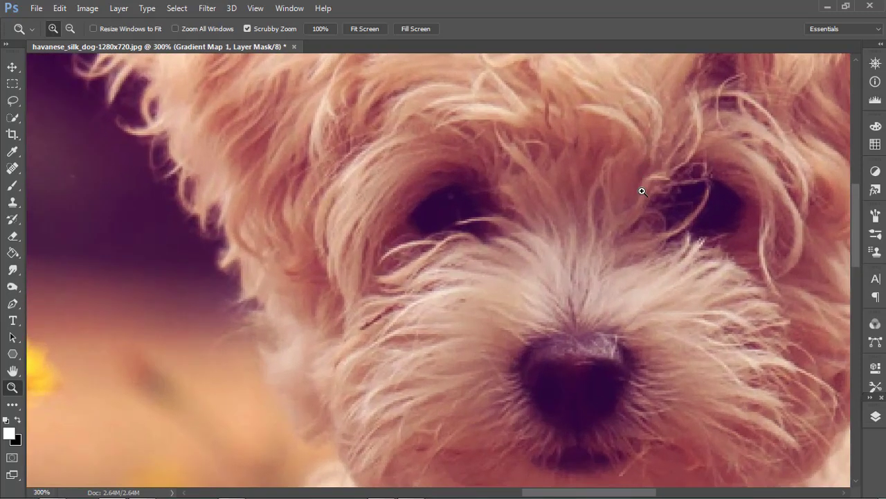
right_click(642, 191)
left_click(661, 199)
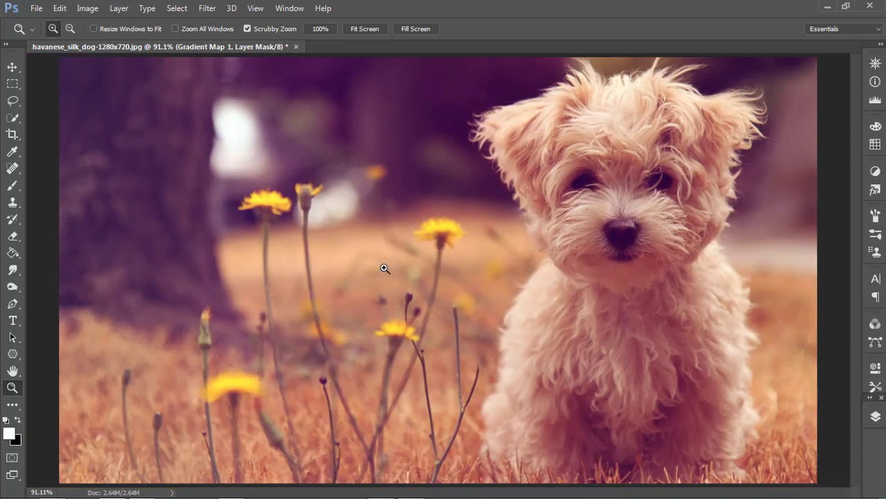